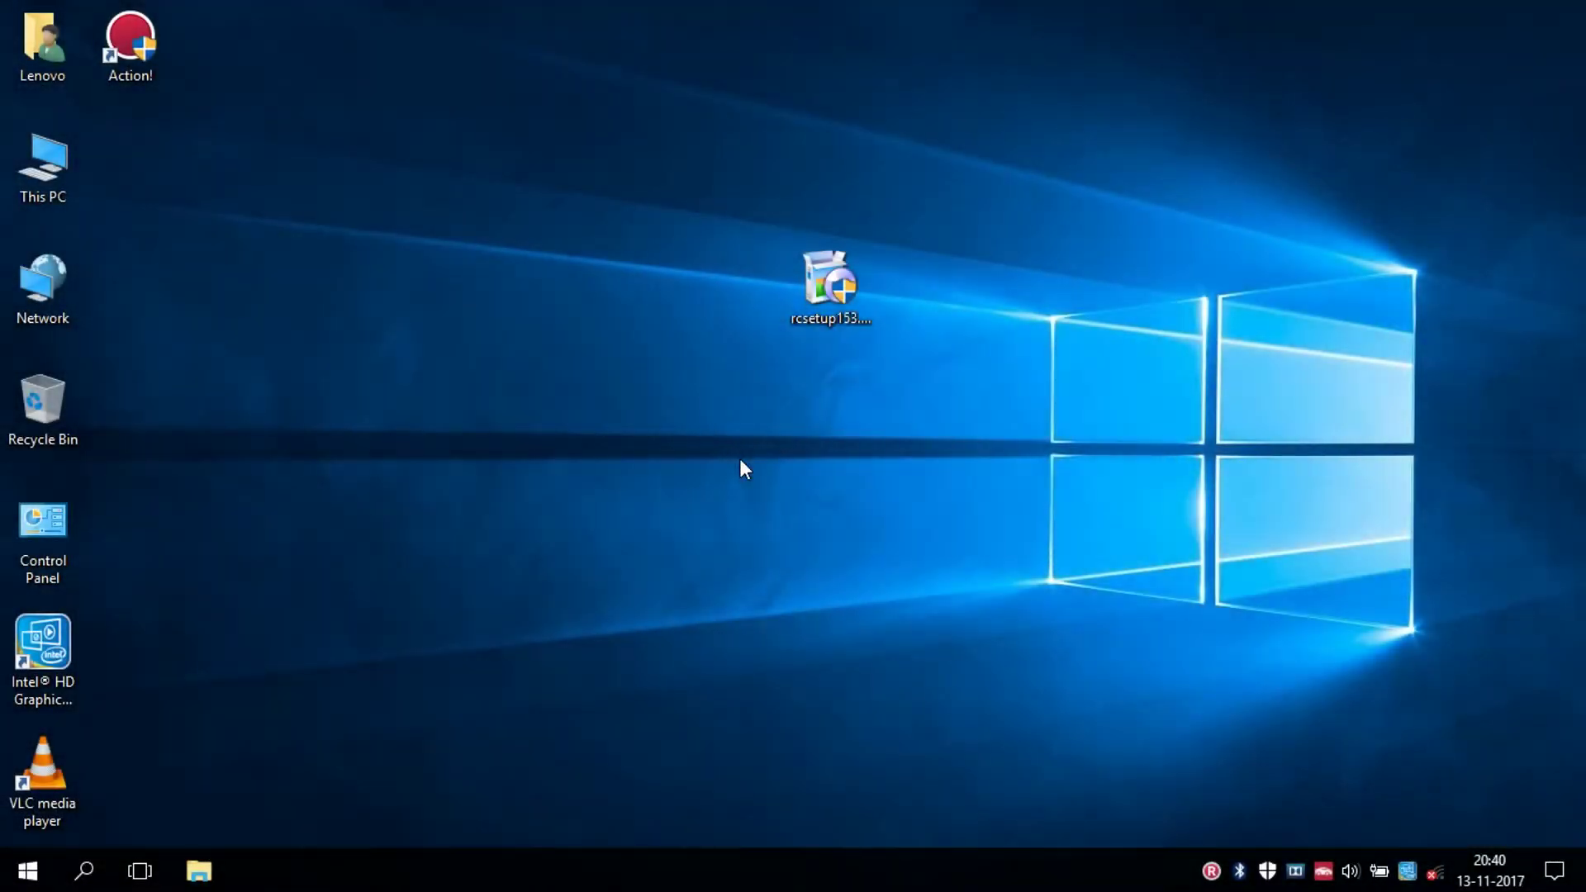
- Open SSD (E:) from This PC and look inside Folder at its eight files
double_click(56, 166)
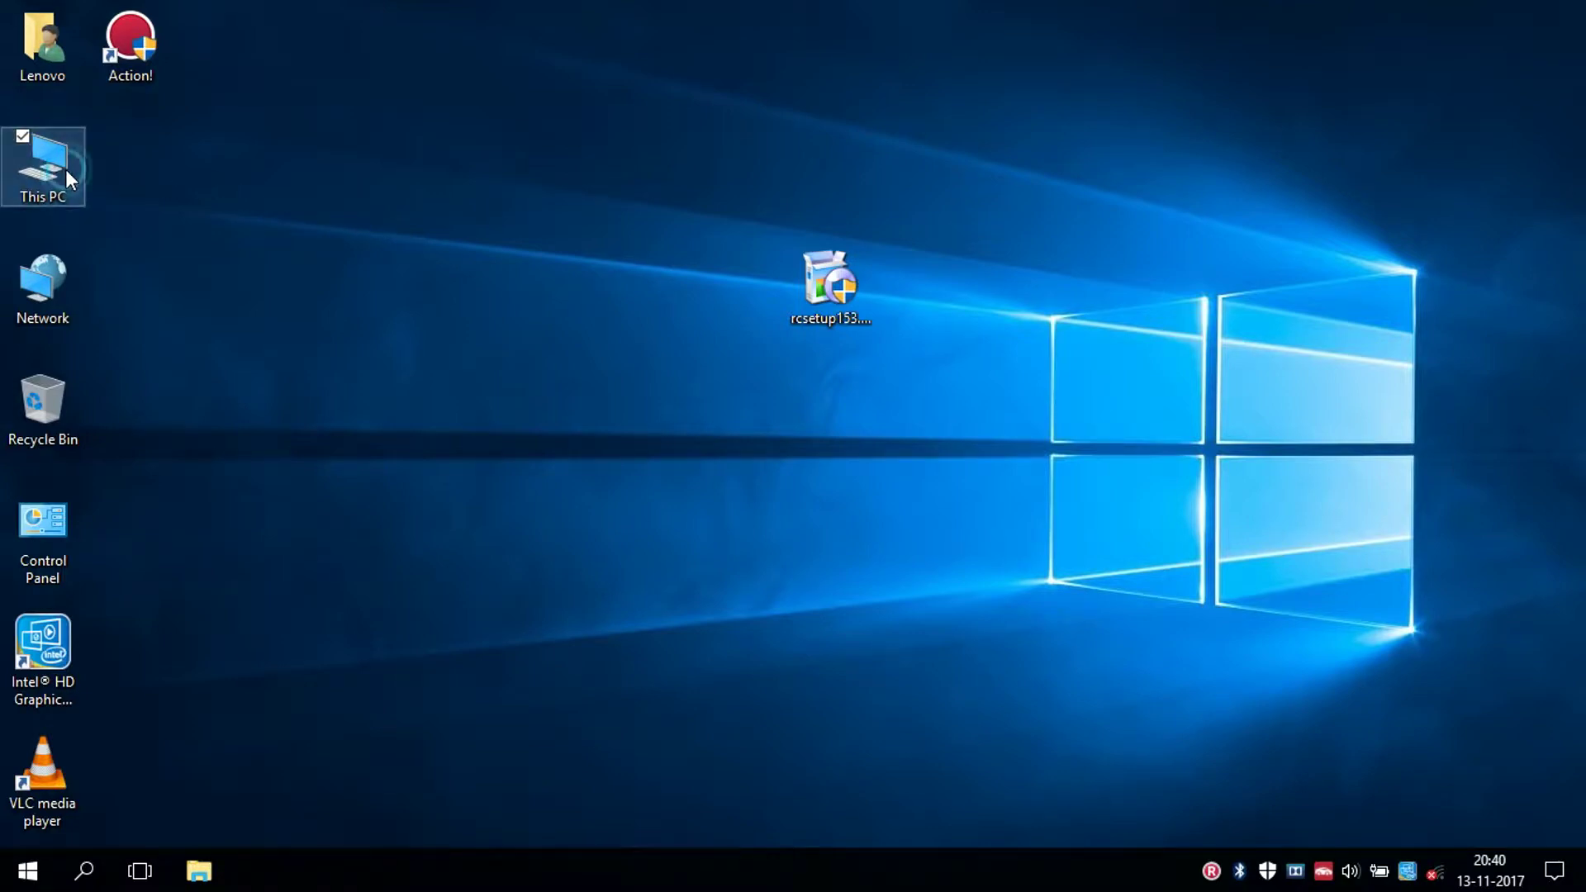
left_click(909, 453)
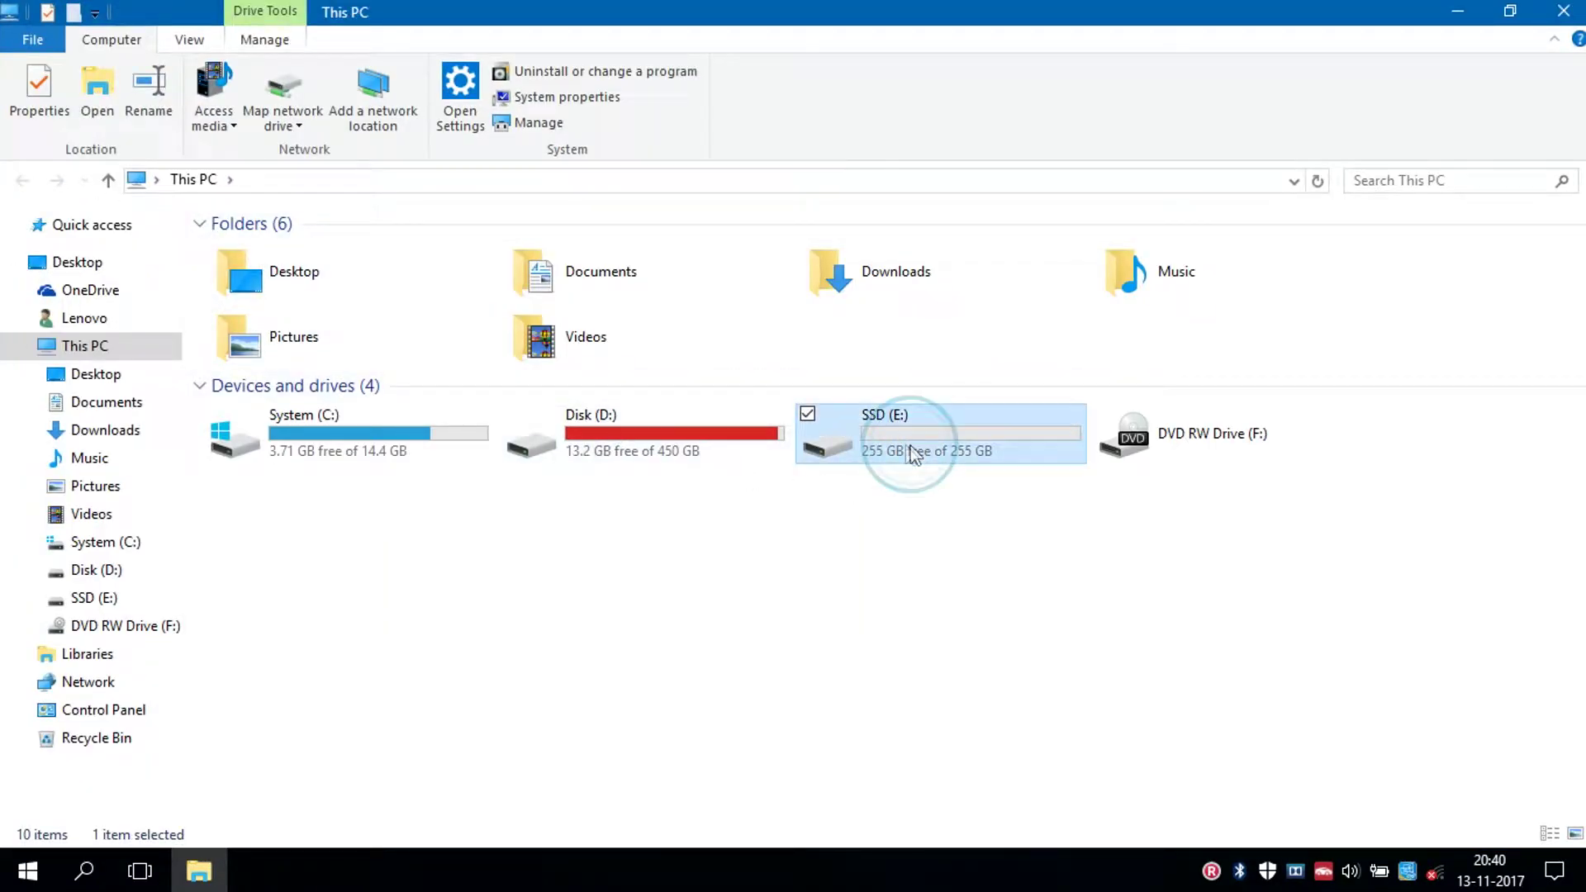
double_click(866, 447)
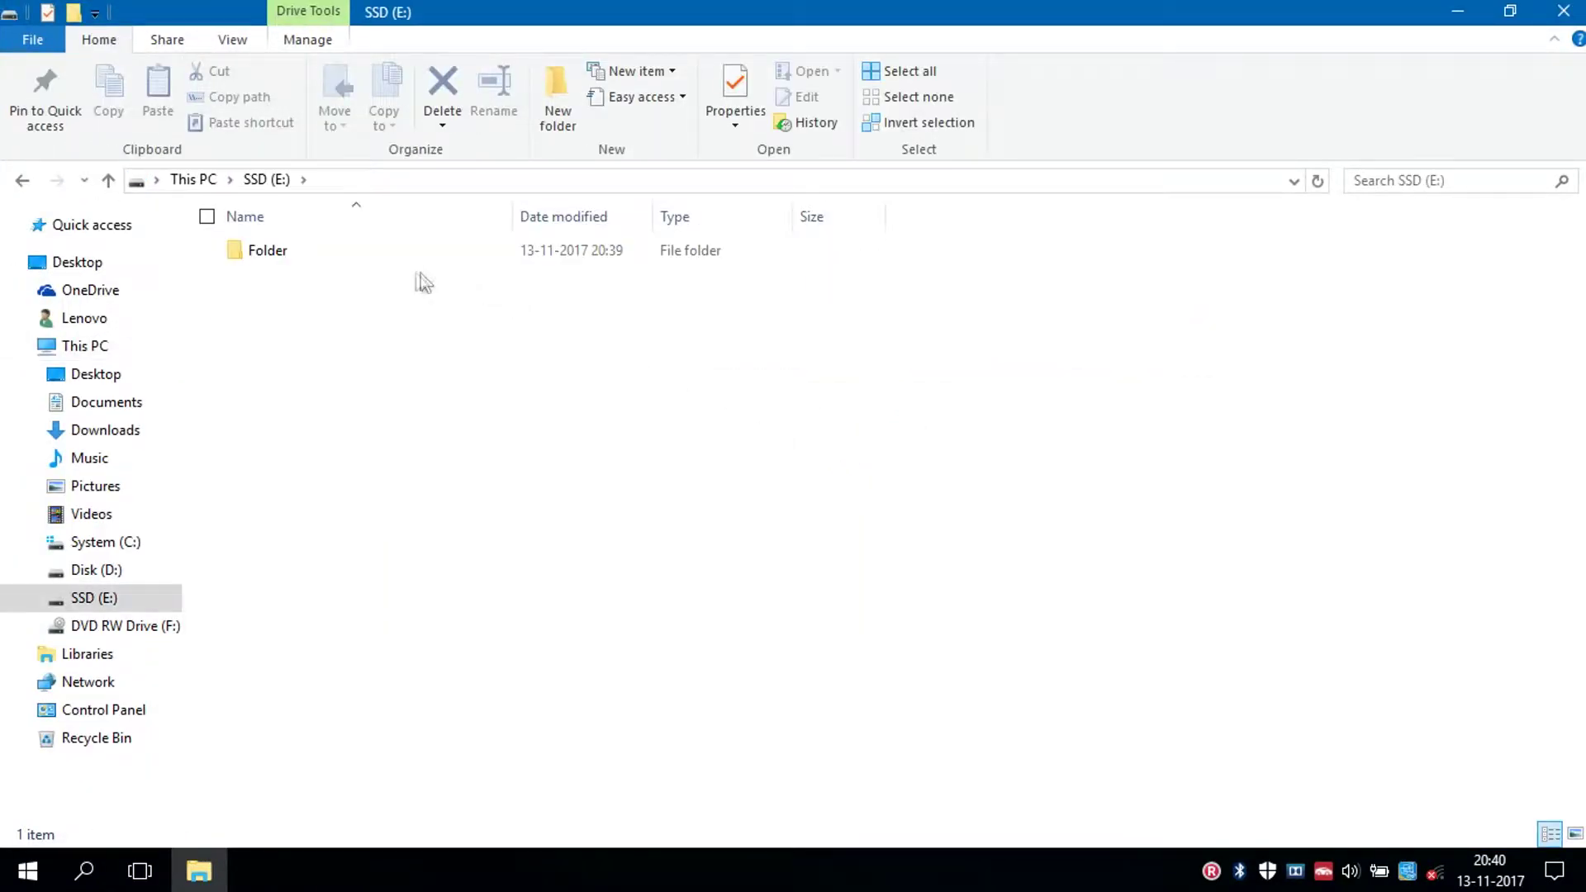
left_click(386, 257)
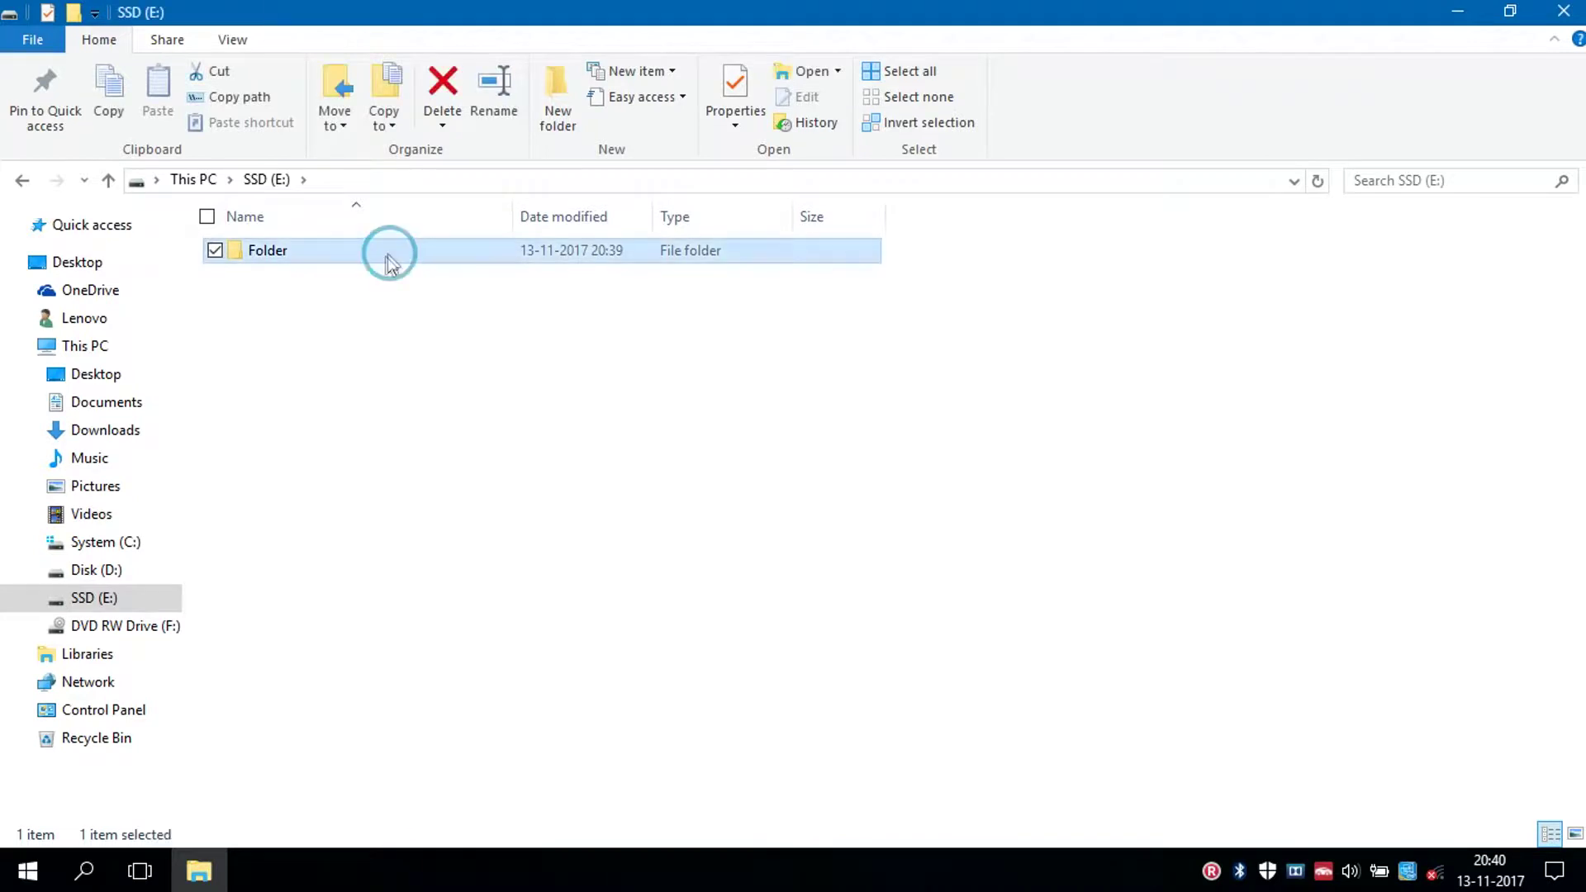
left_click(447, 253)
double_click(448, 253)
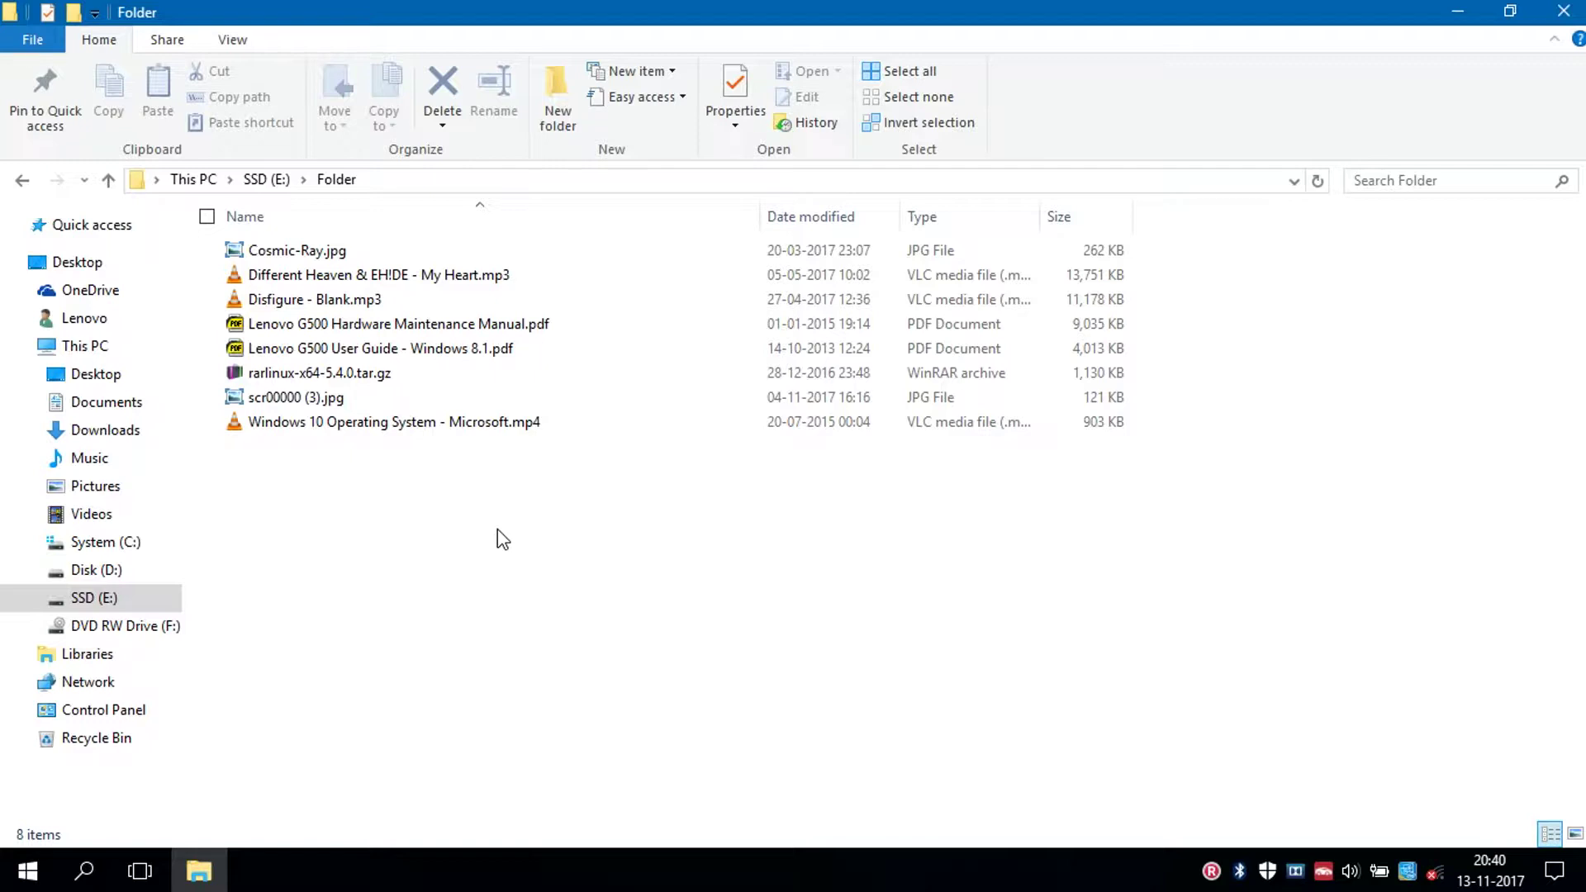
- Permanently delete Folder from E: with Shift+Delete and close the file window
key("BackSpace")
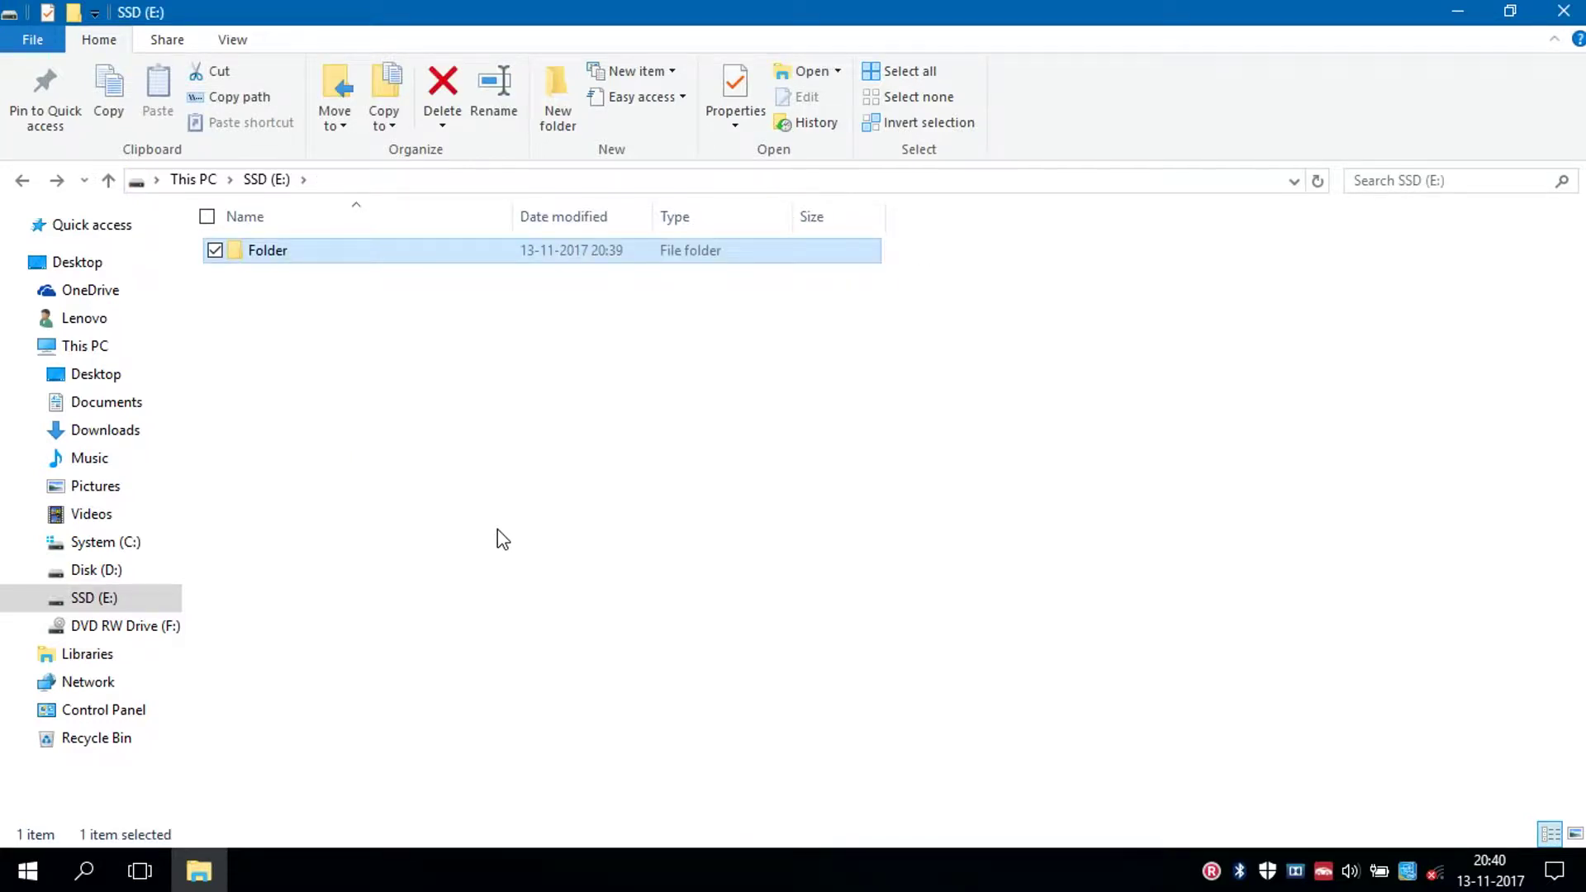
key("shift+Delete")
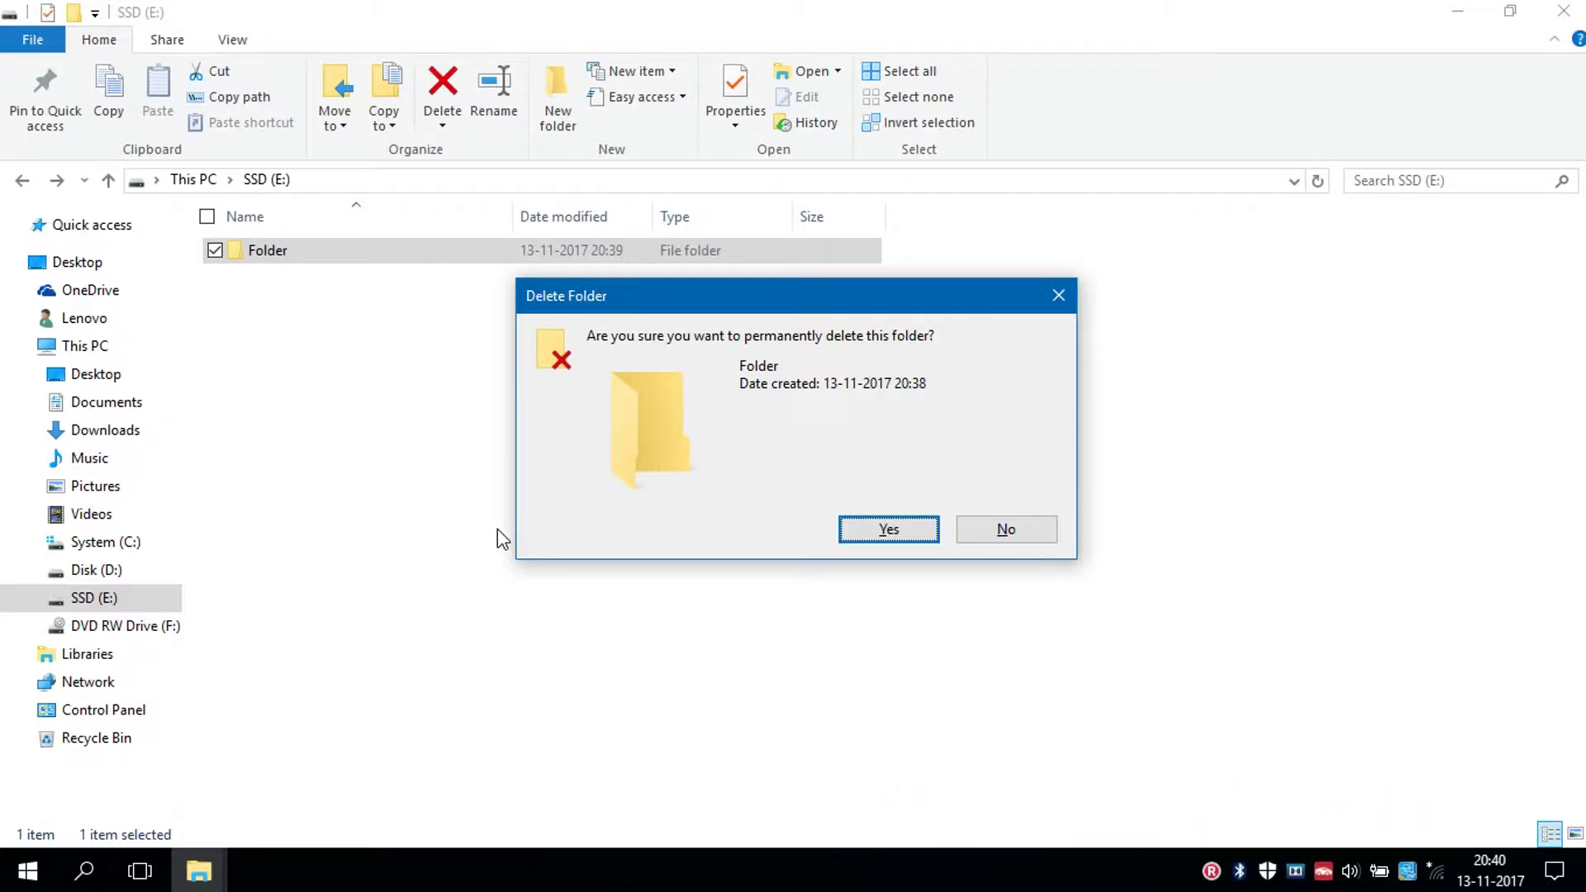
key("Return")
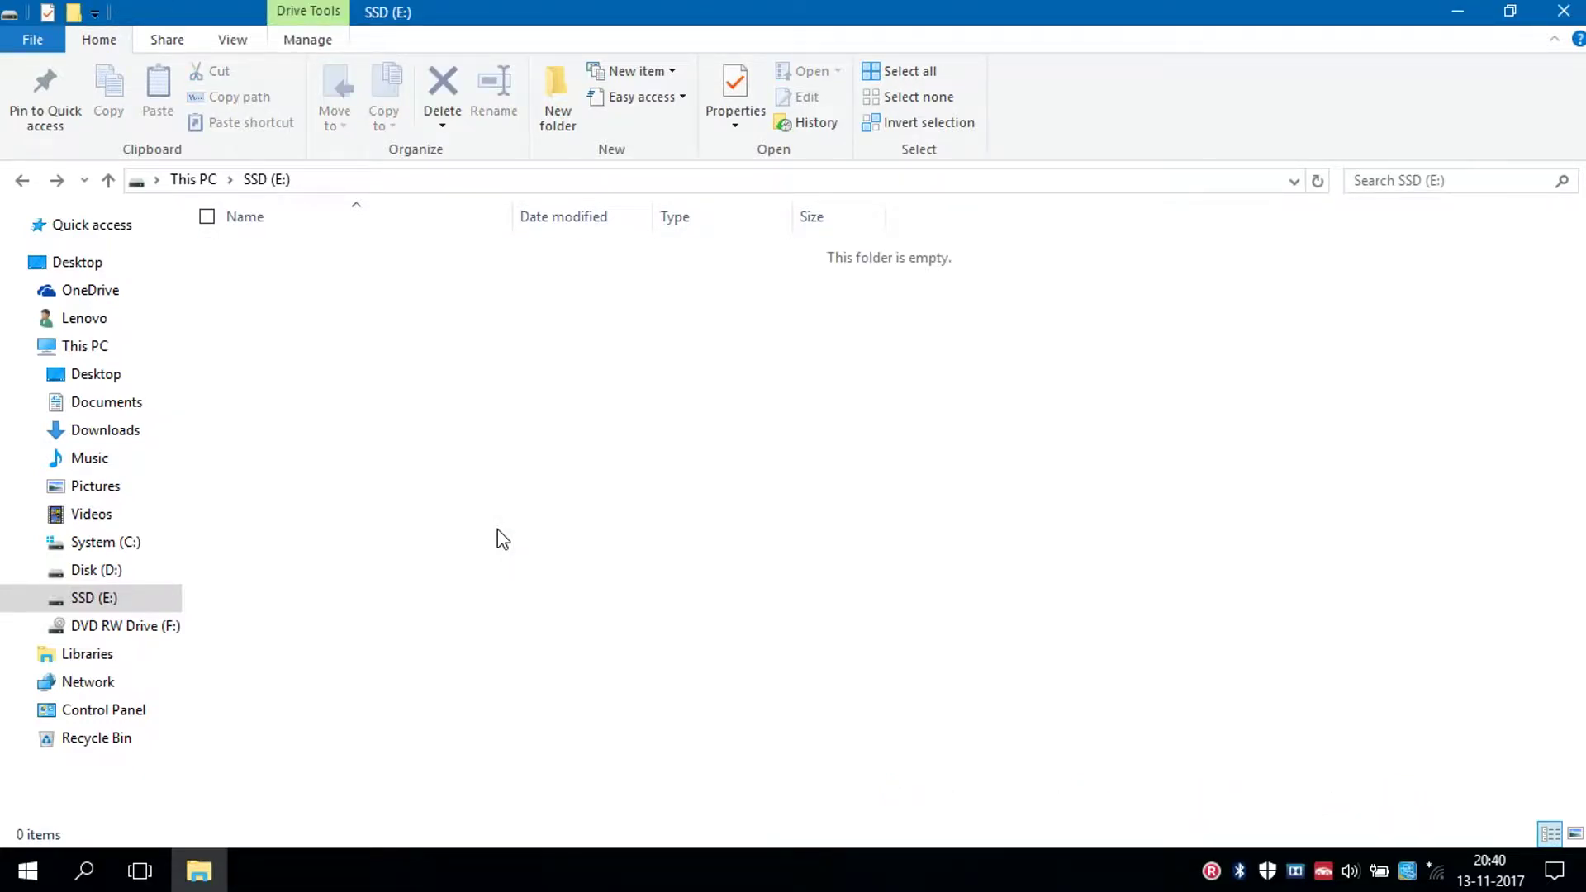
key("super+d")
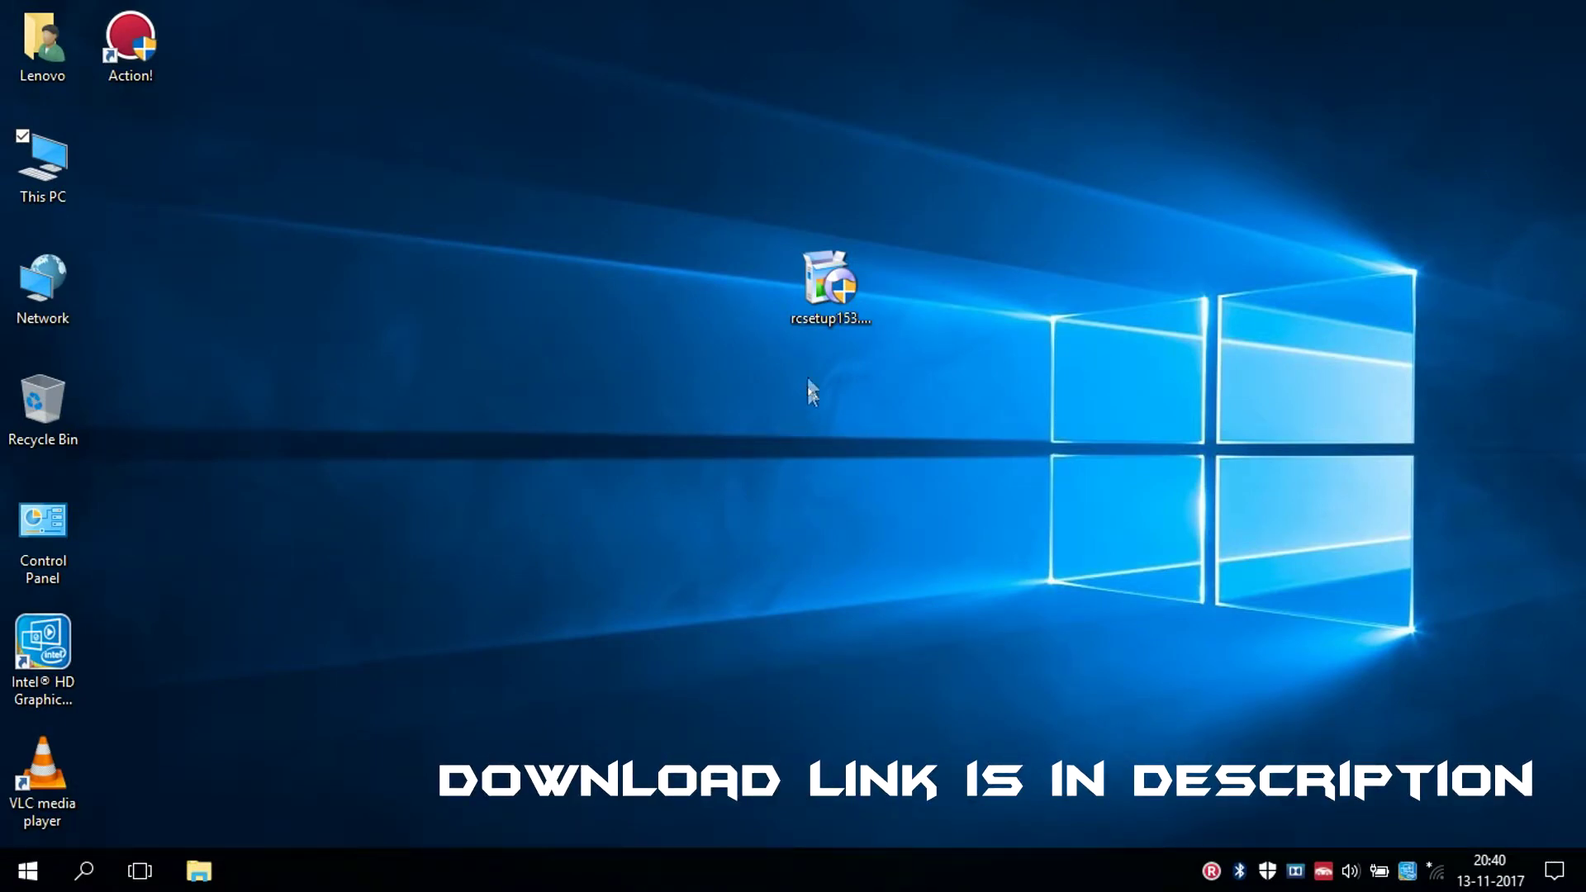
- Launch rcsetup153.exe, allow it through UAC, and decline the Google Chrome offer
left_click(814, 321)
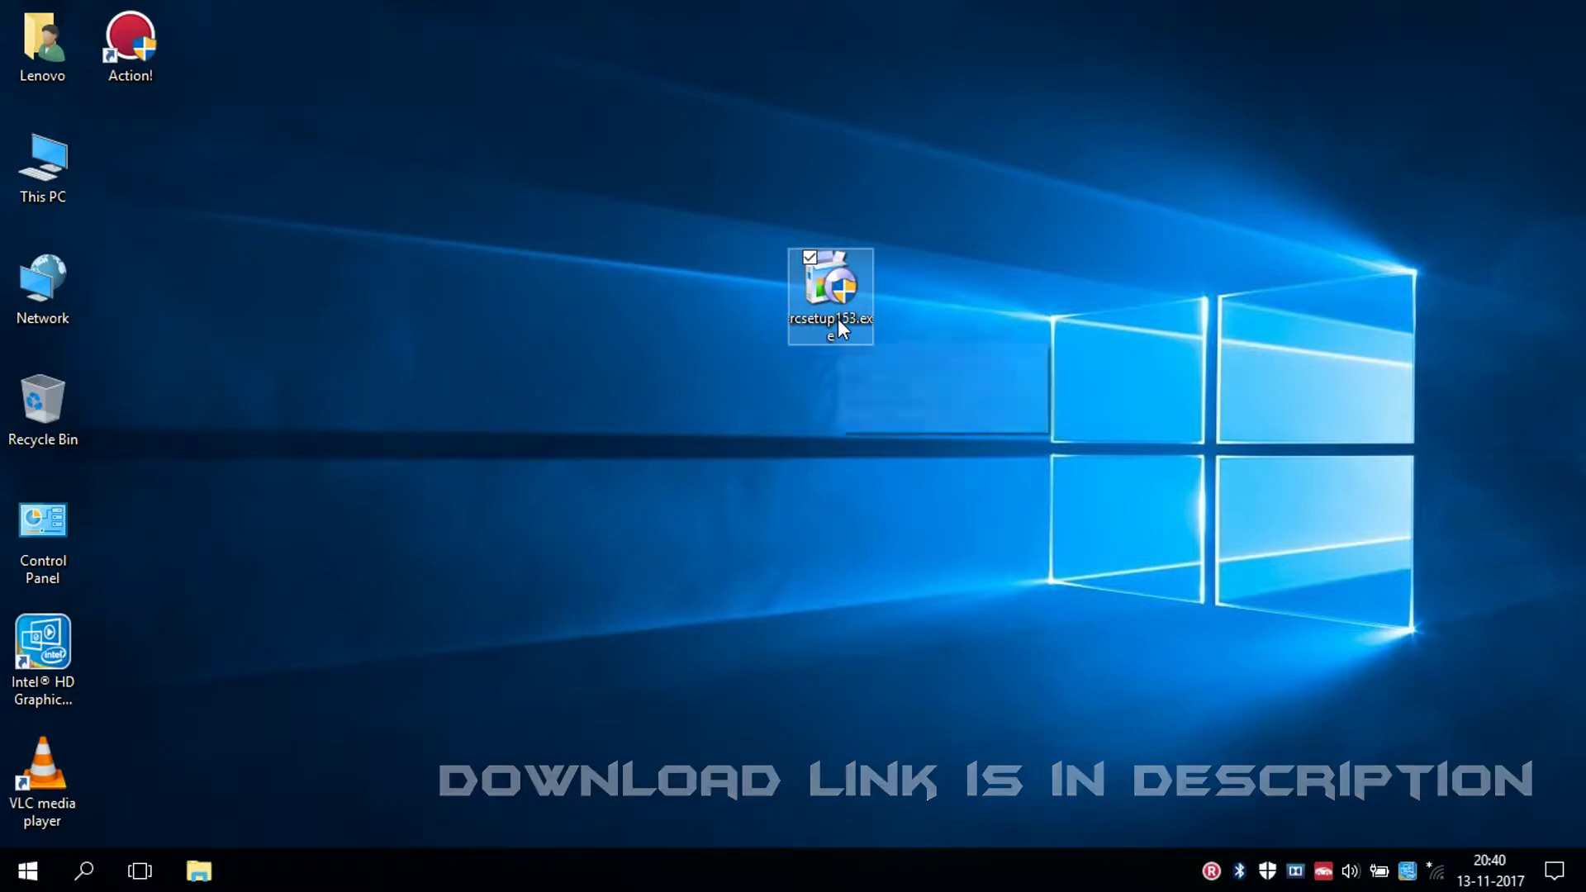
double_click(838, 320)
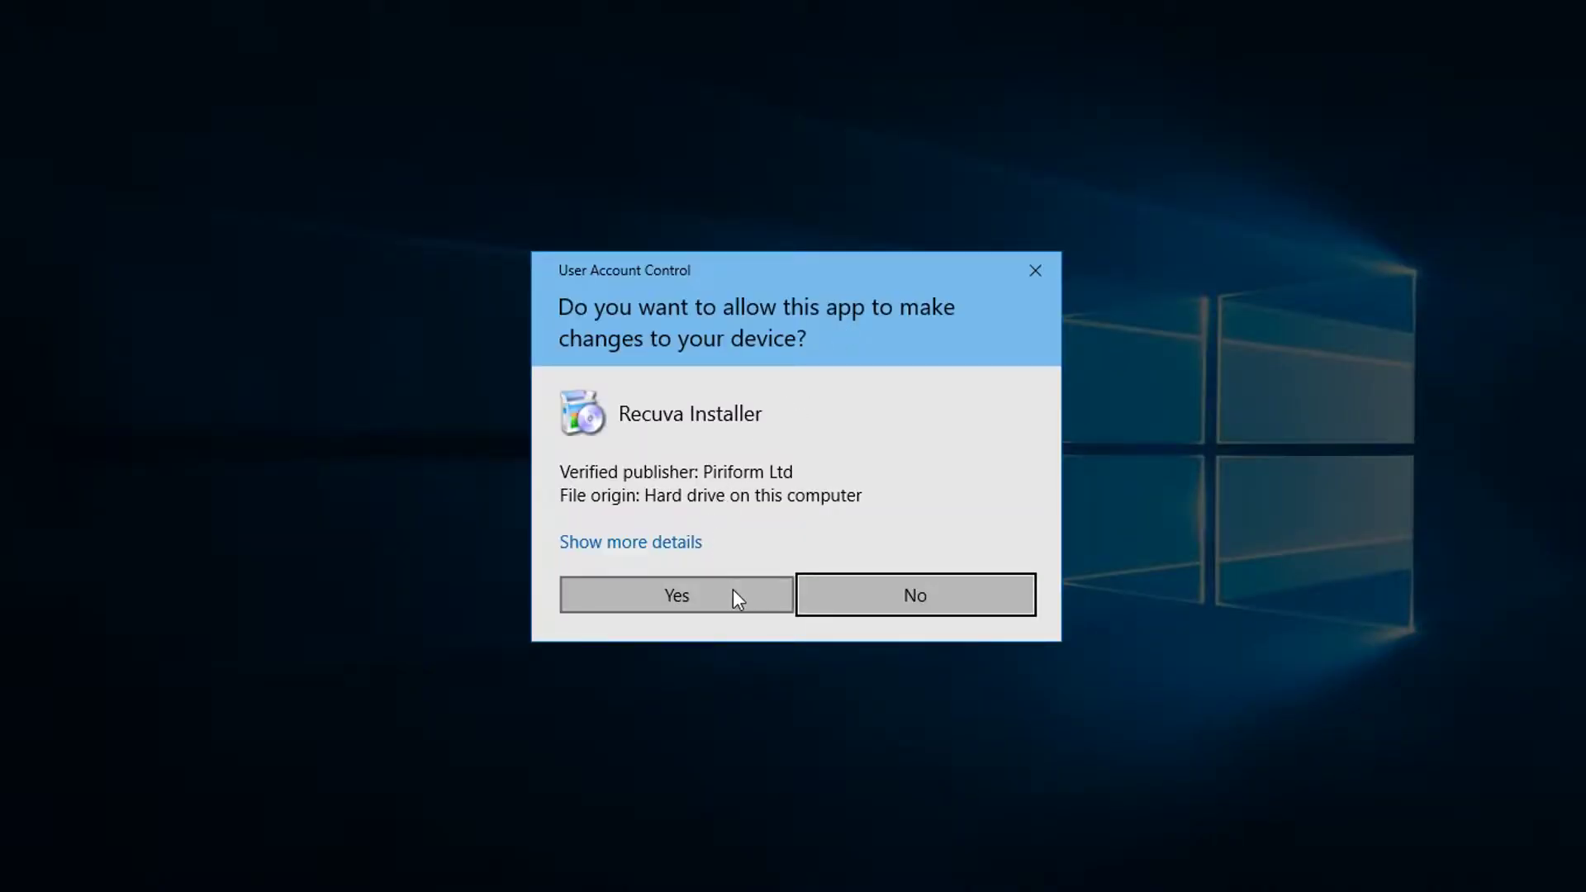
left_click(730, 591)
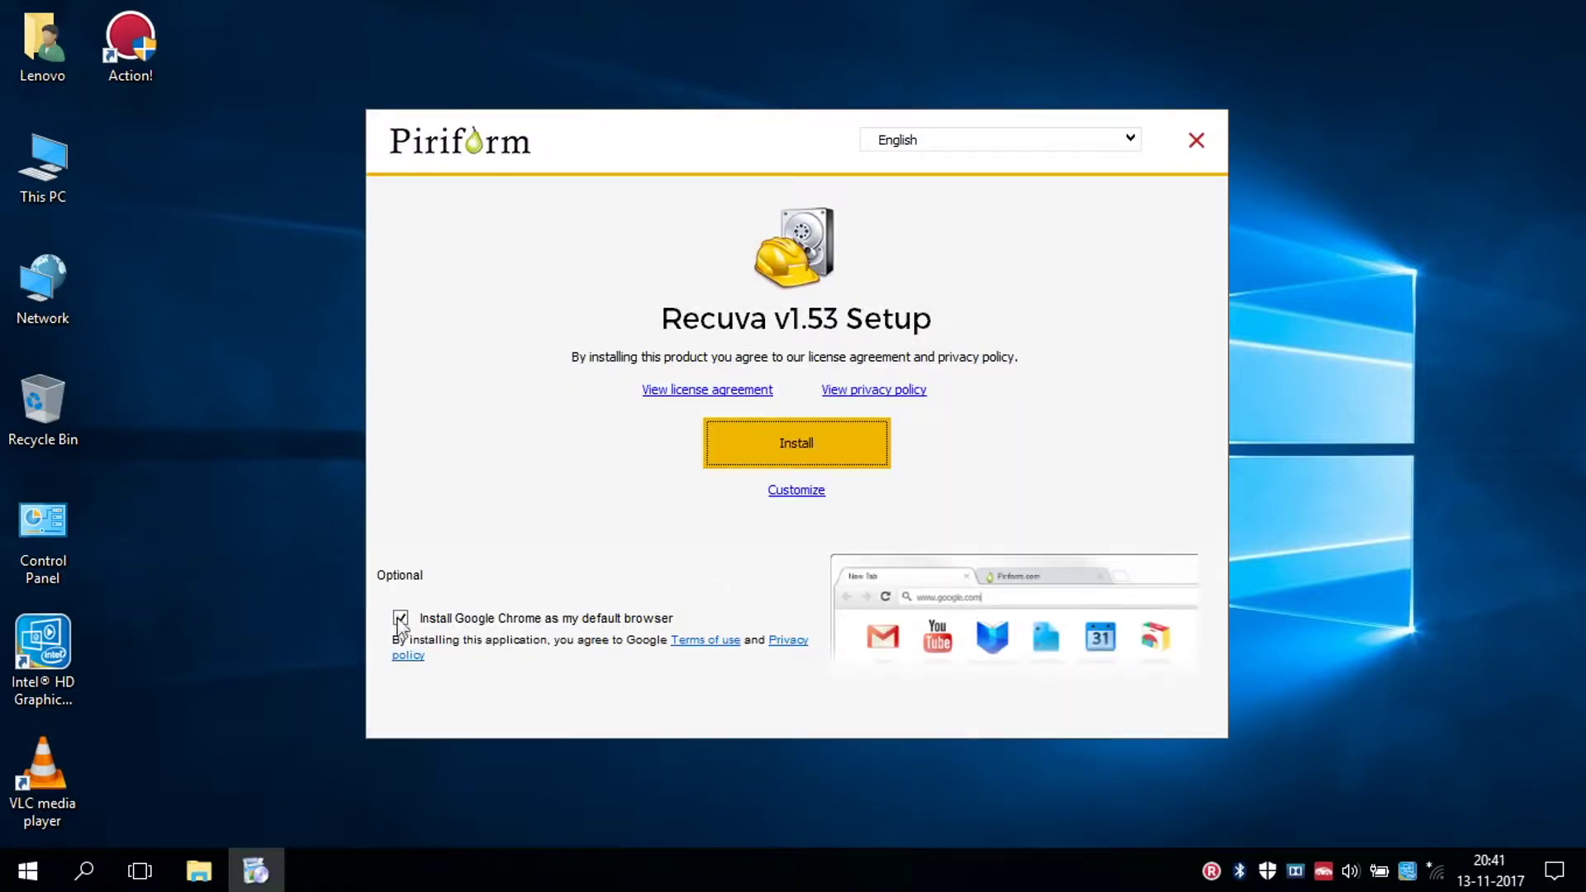
left_click(401, 619)
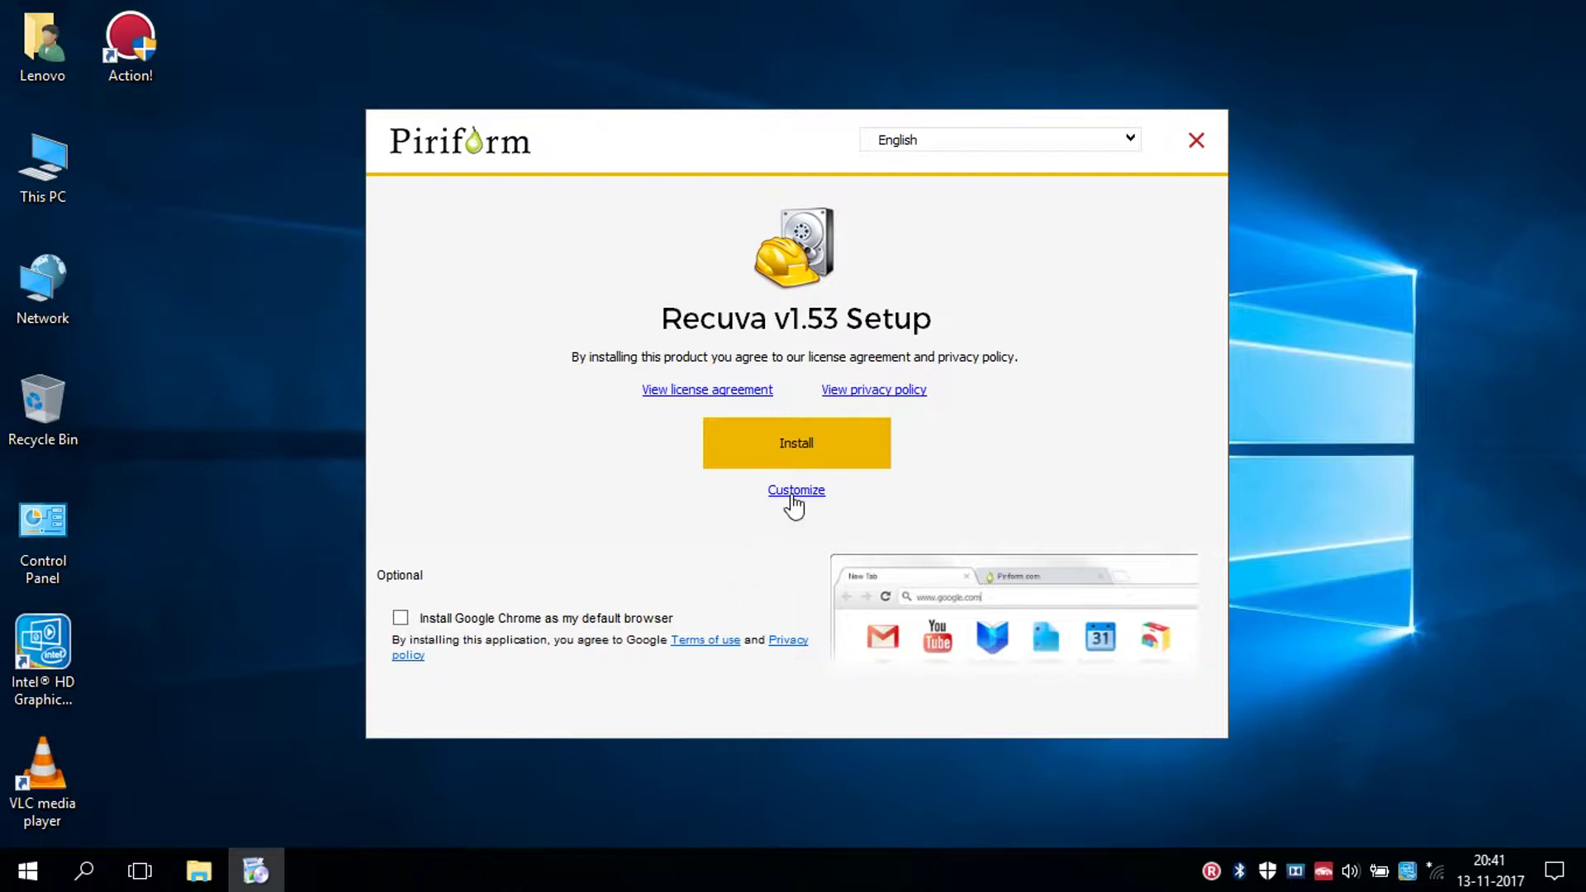
- In Customize, turn off both 'Scan for deleted files' context-menu options for Explorer and Recycle Bin
left_click(796, 491)
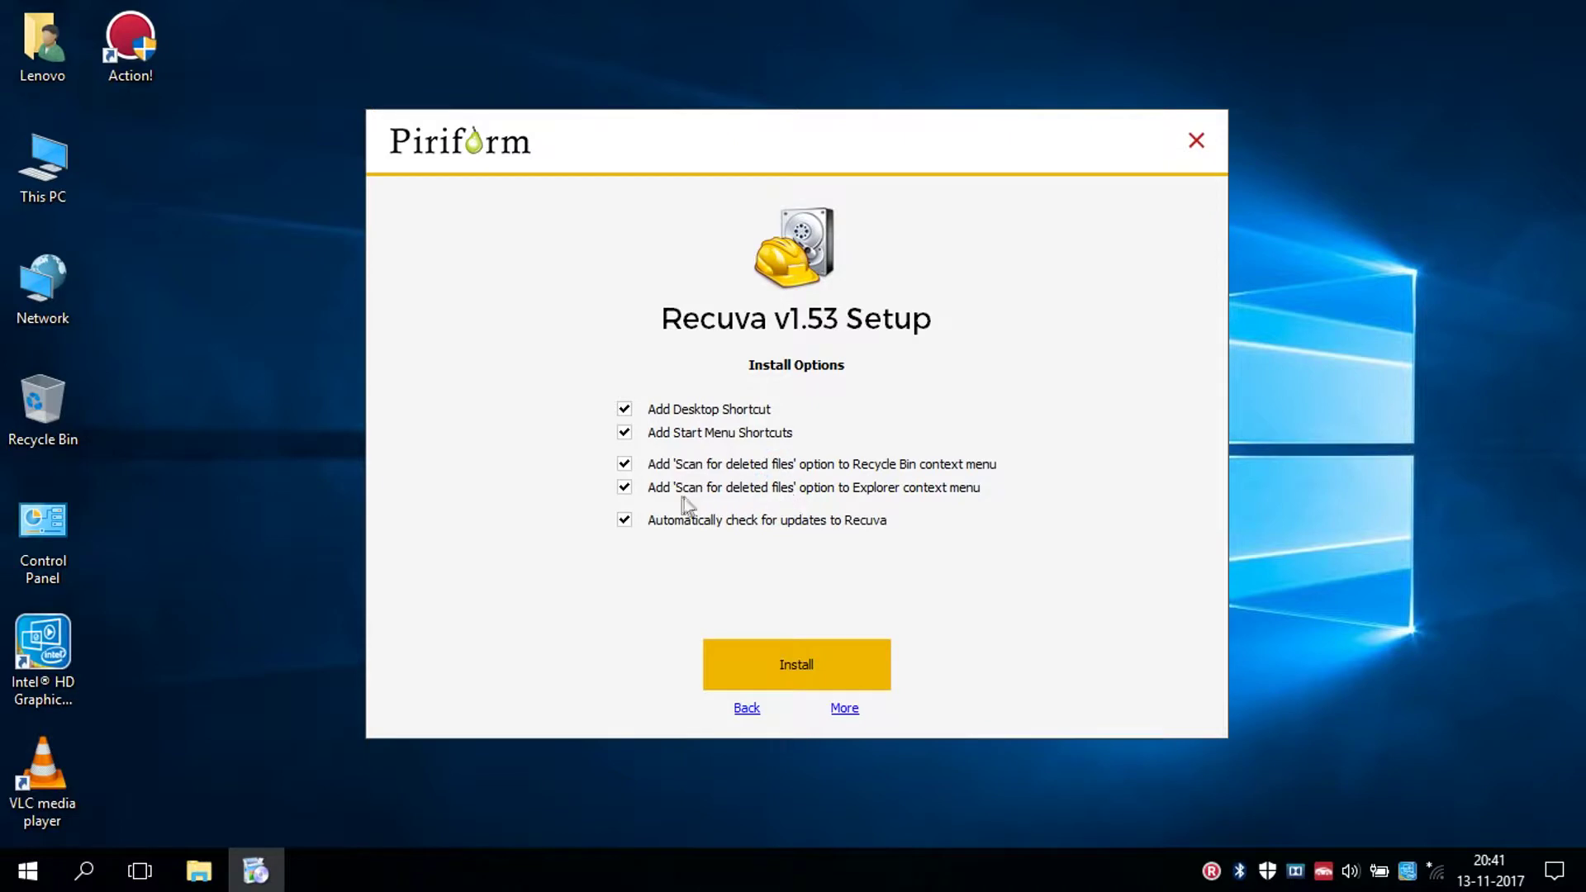
left_click(626, 489)
left_click(624, 464)
- Confirm the C:\Program Files\Recuva install path under More and install Recuva v1.53
left_click(846, 712)
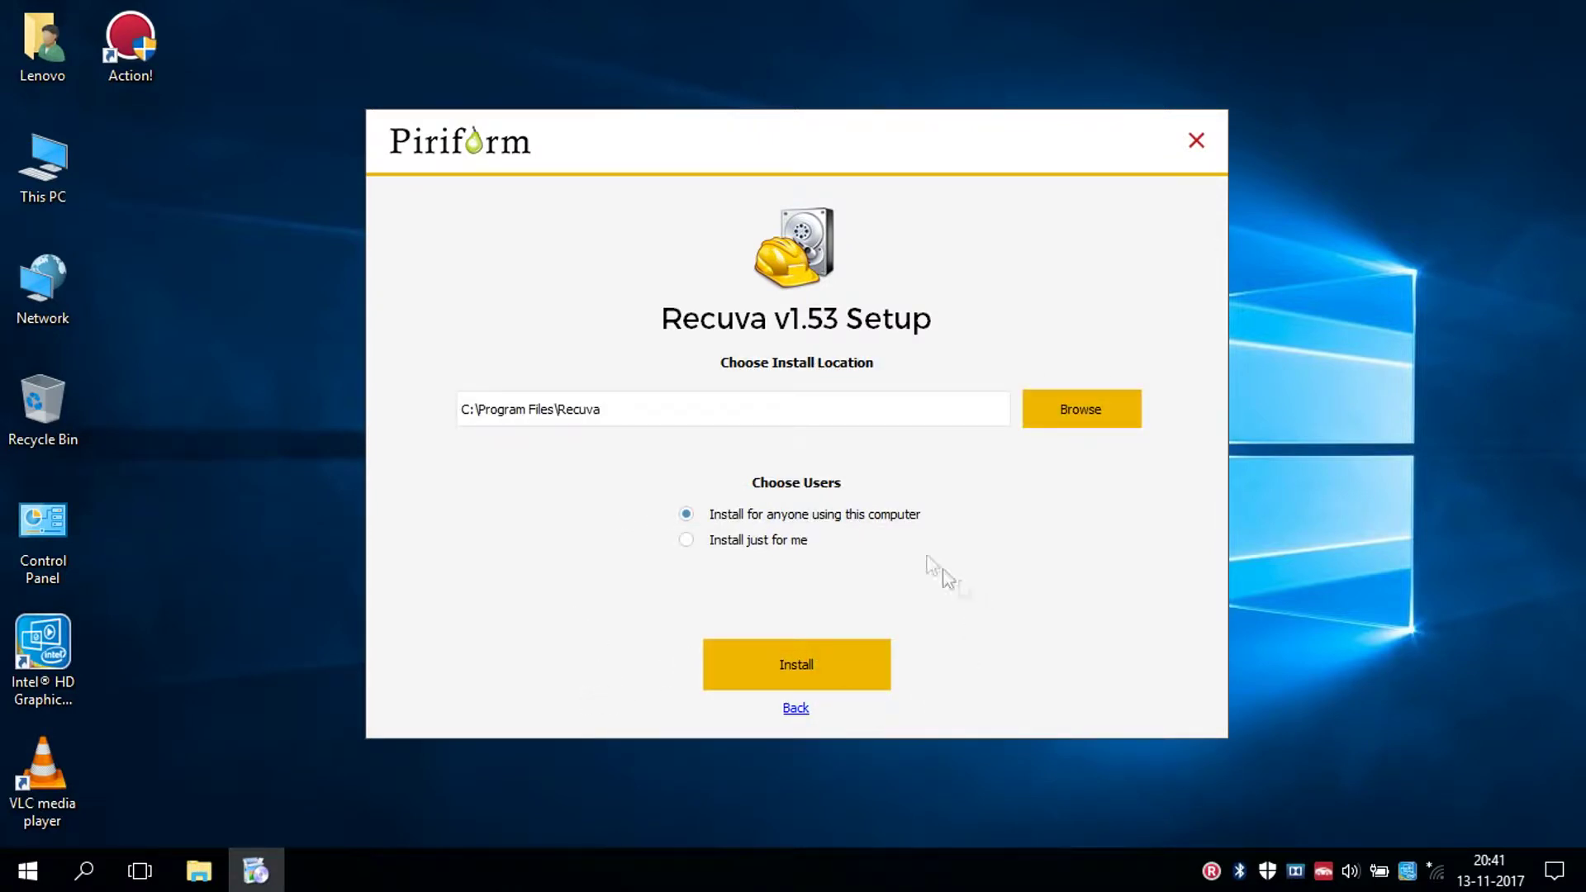
left_click(624, 413)
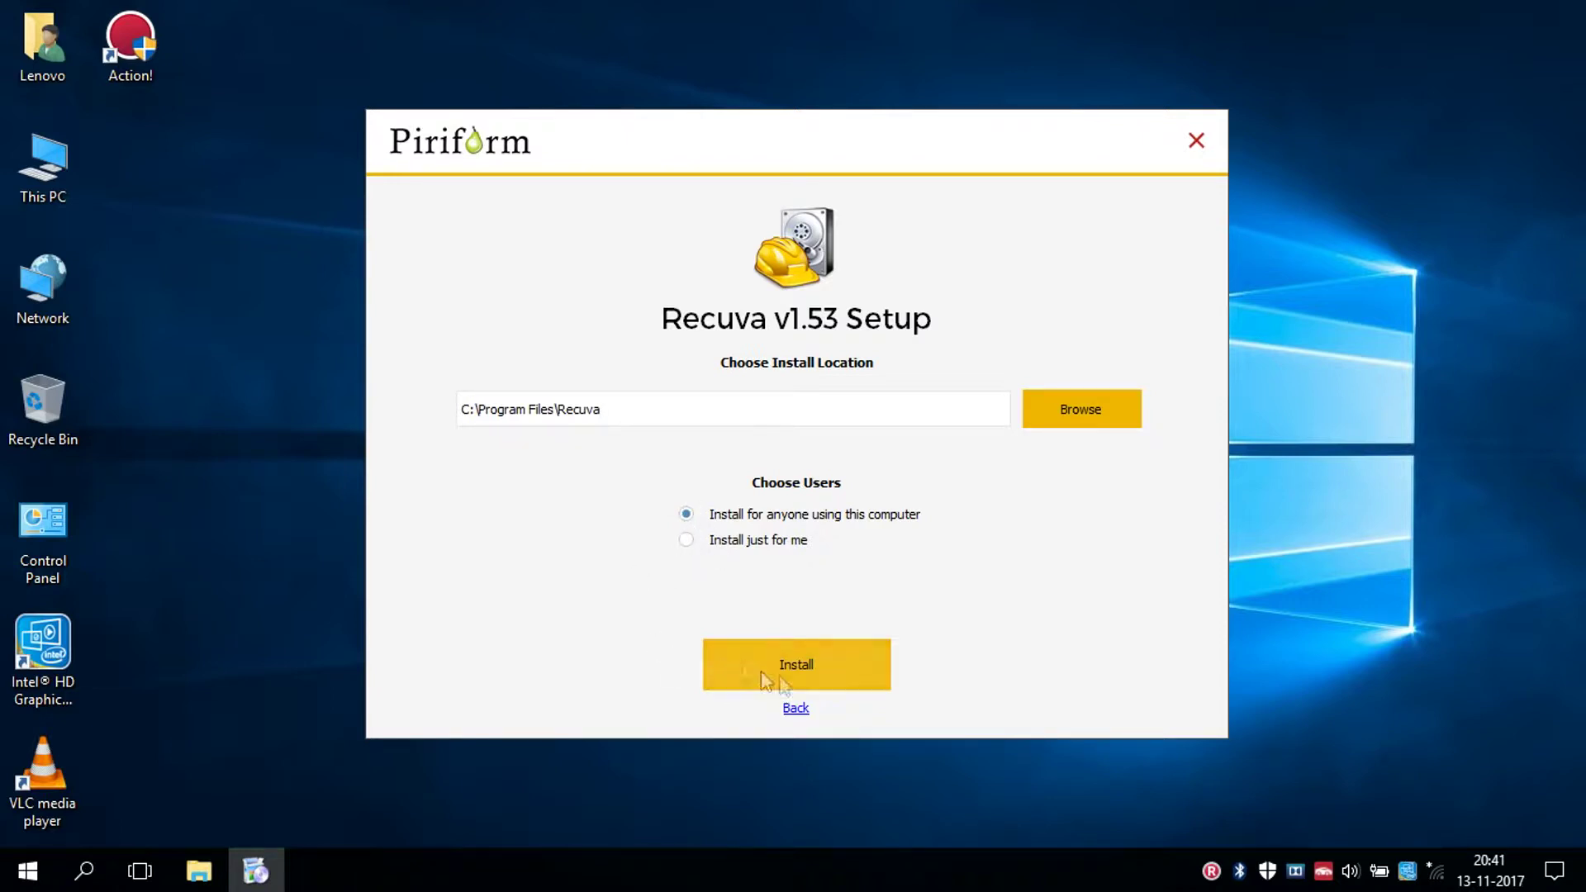
left_click(839, 684)
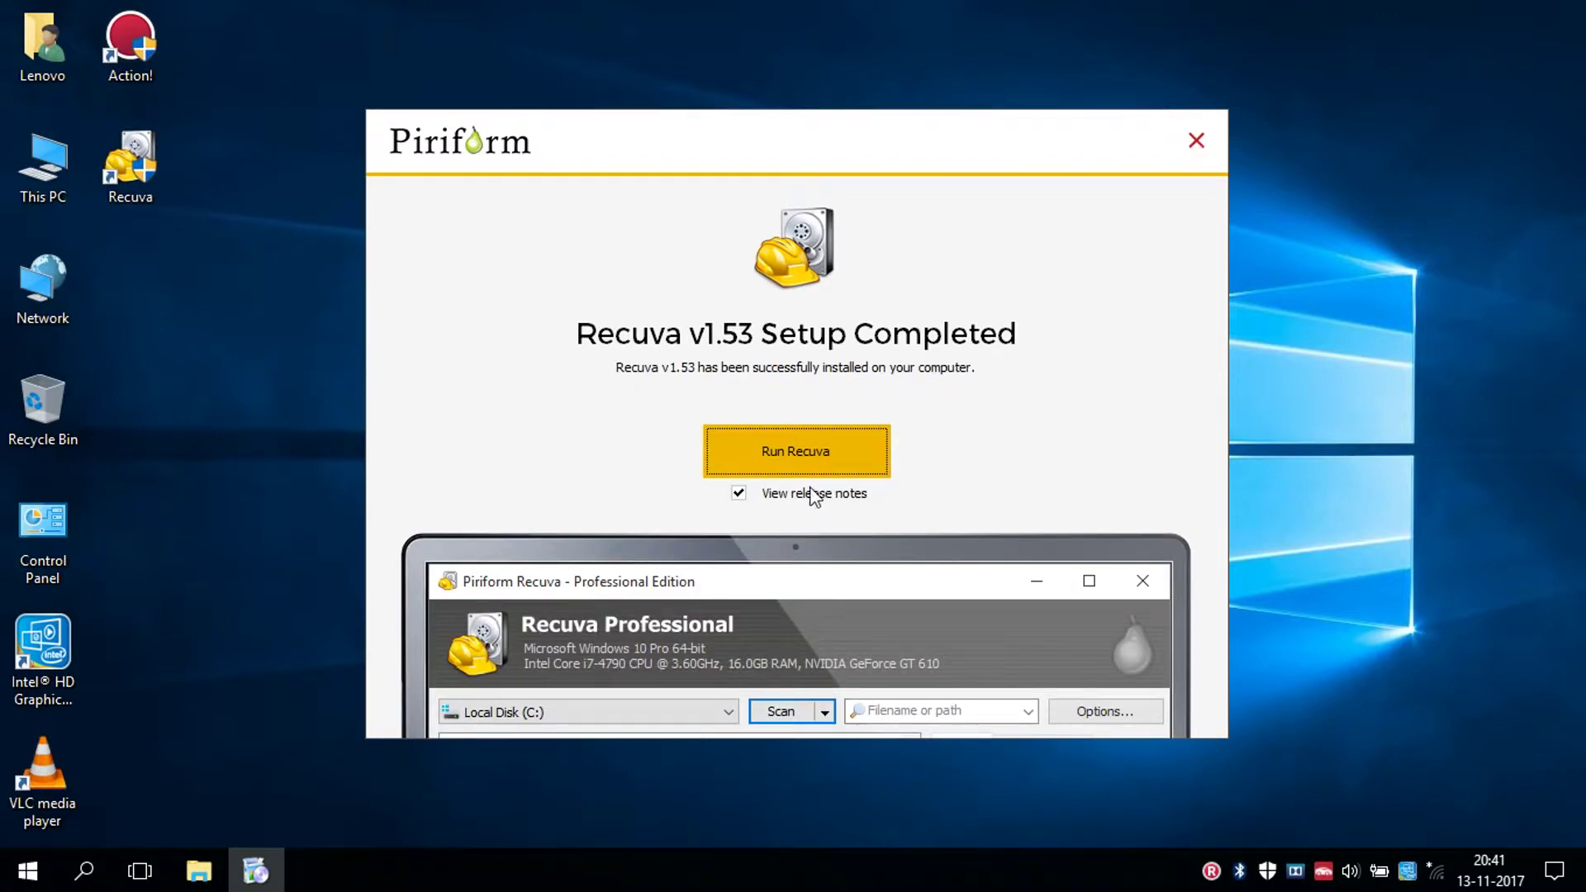
- Launch Recuva, pass the welcome page, keep All Files, and choose 'In a specific location'
left_click(798, 461)
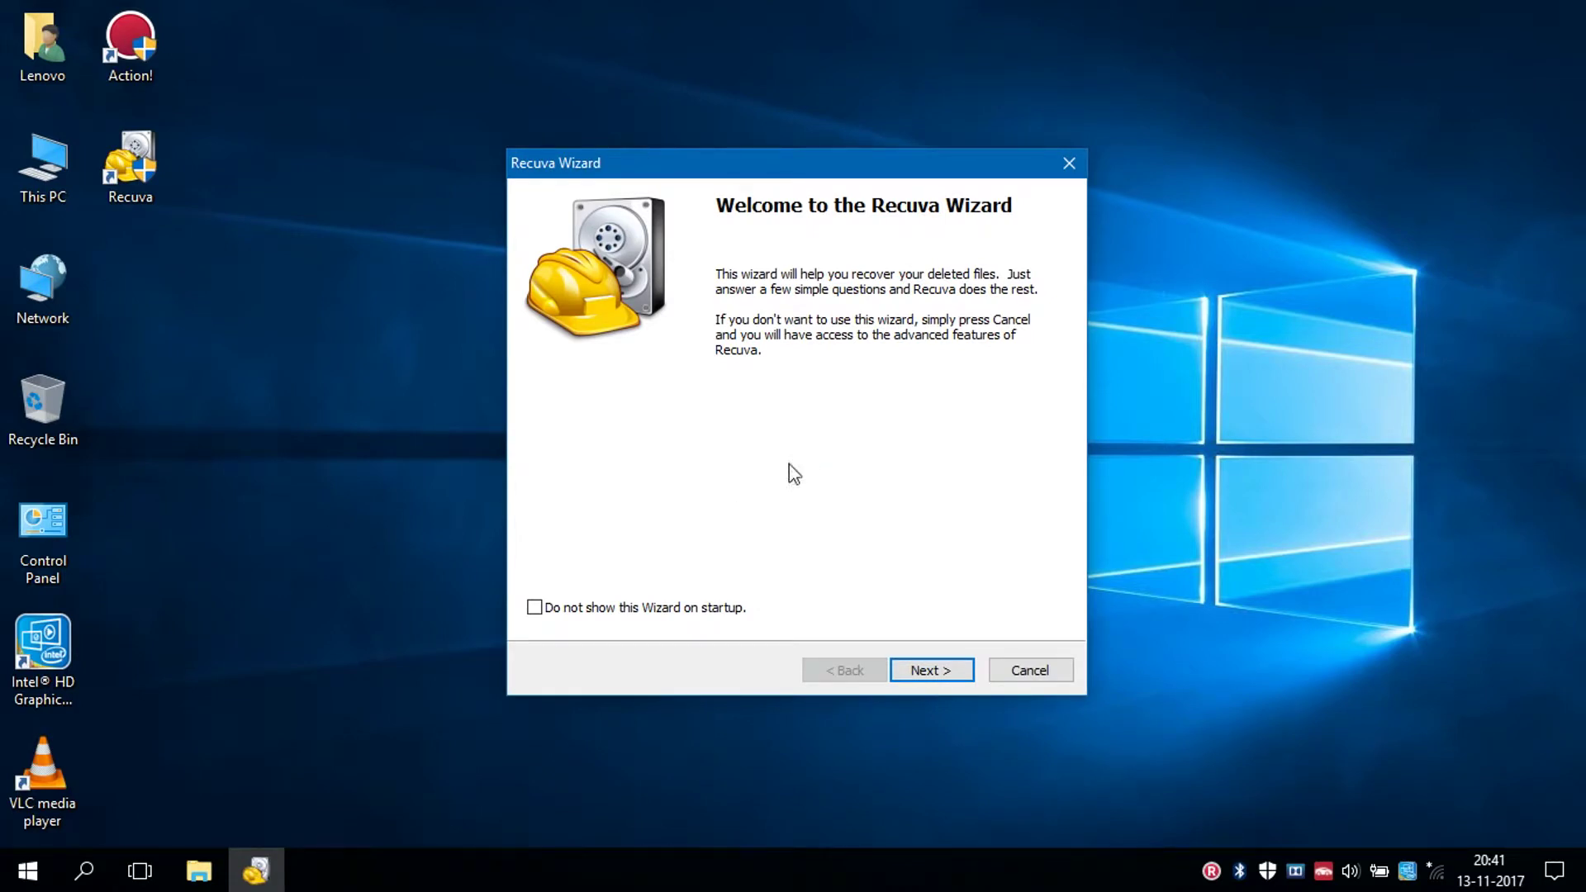
left_click(938, 670)
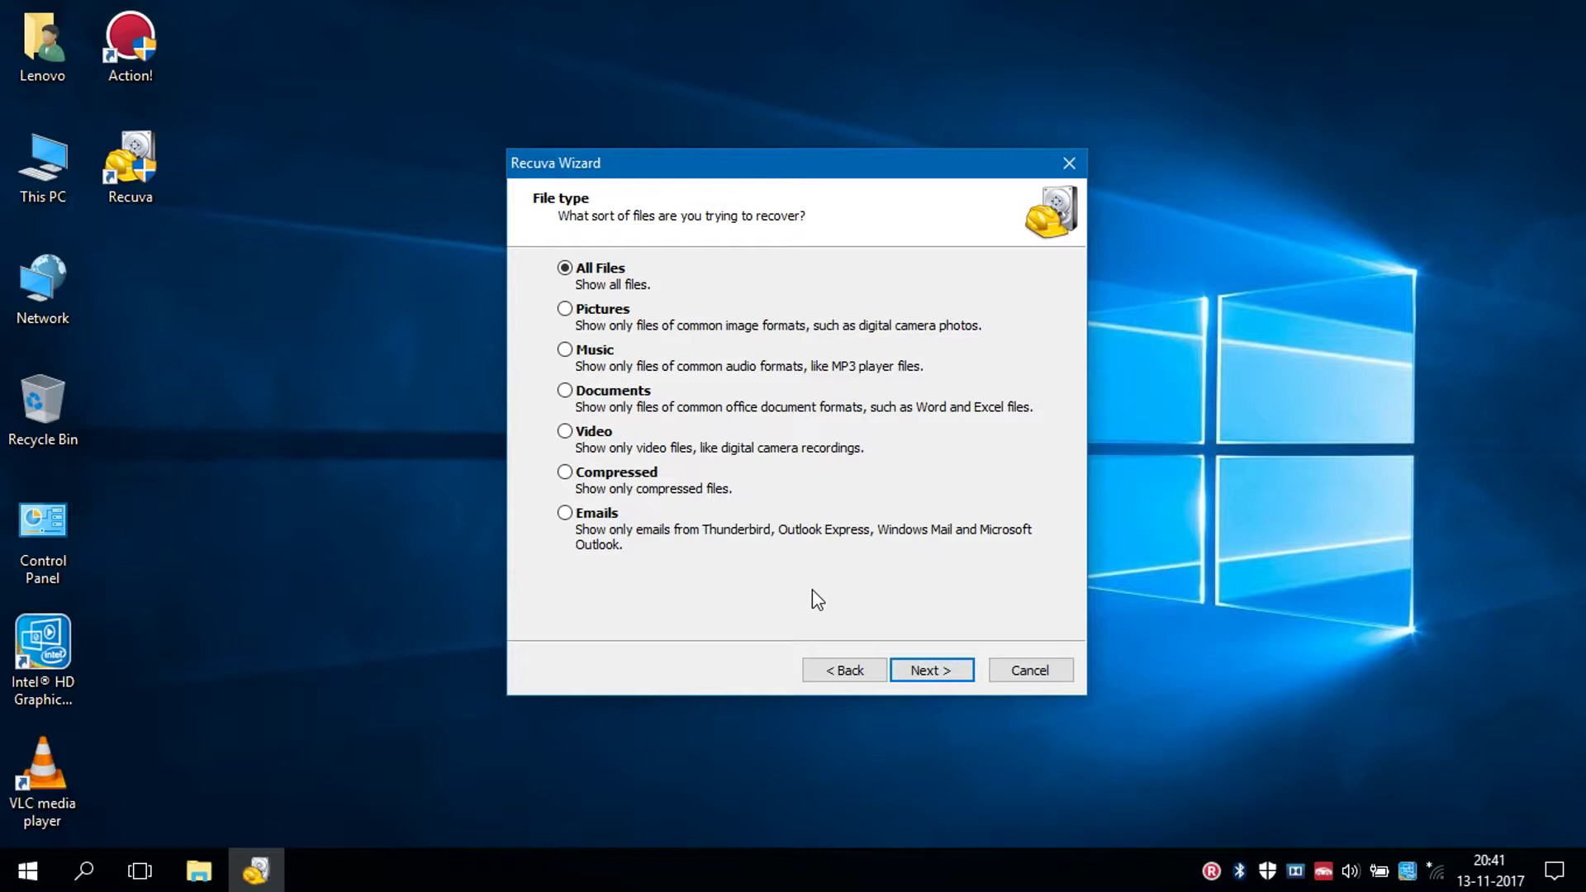
left_click(916, 678)
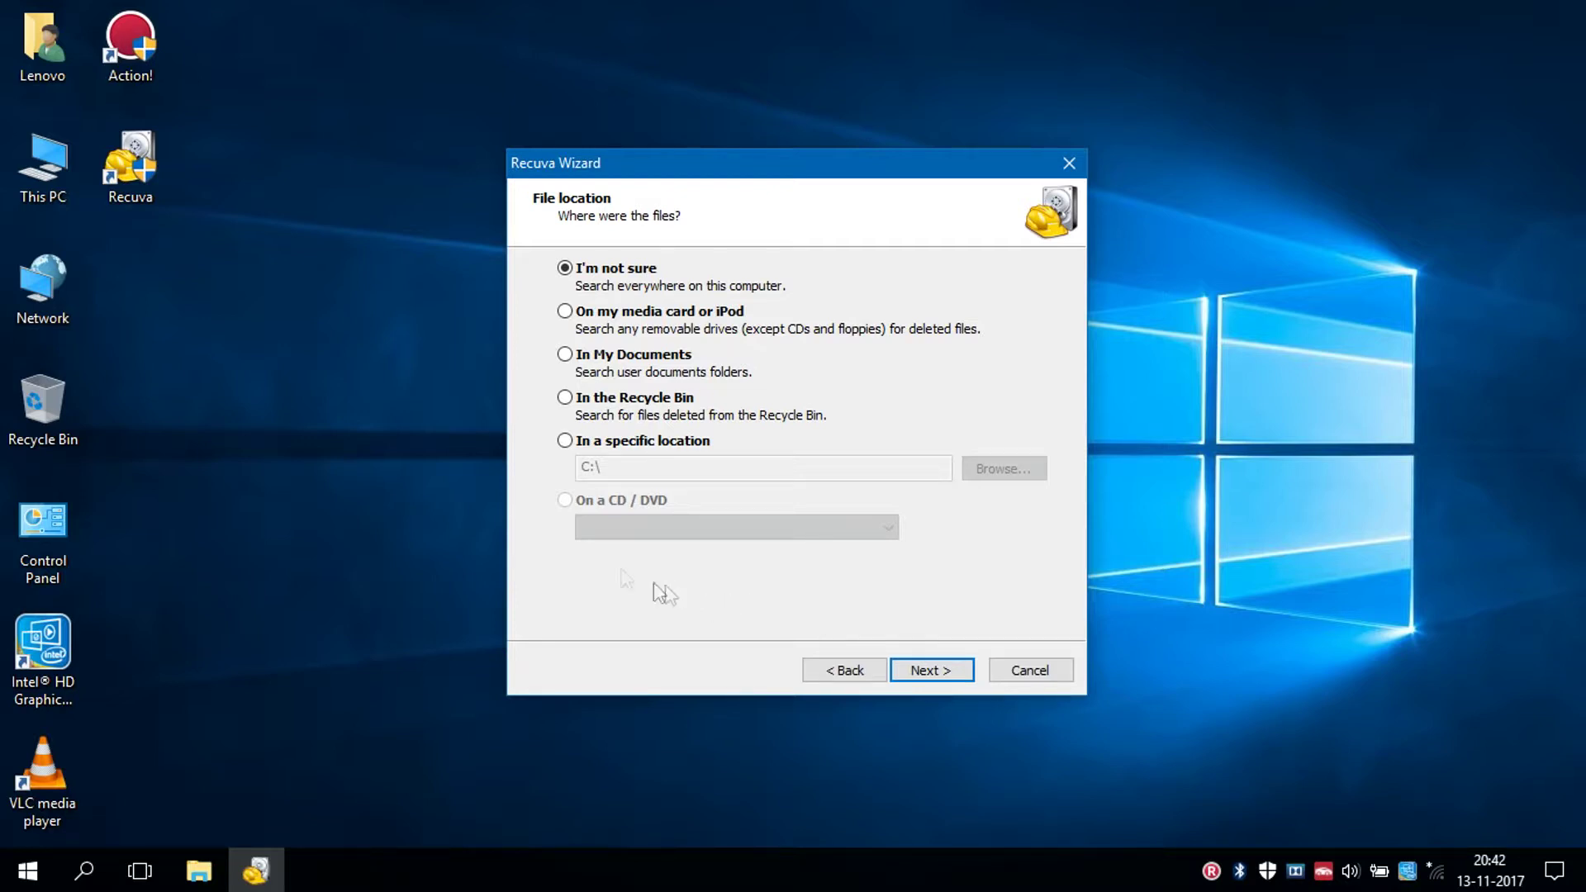
left_click(566, 441)
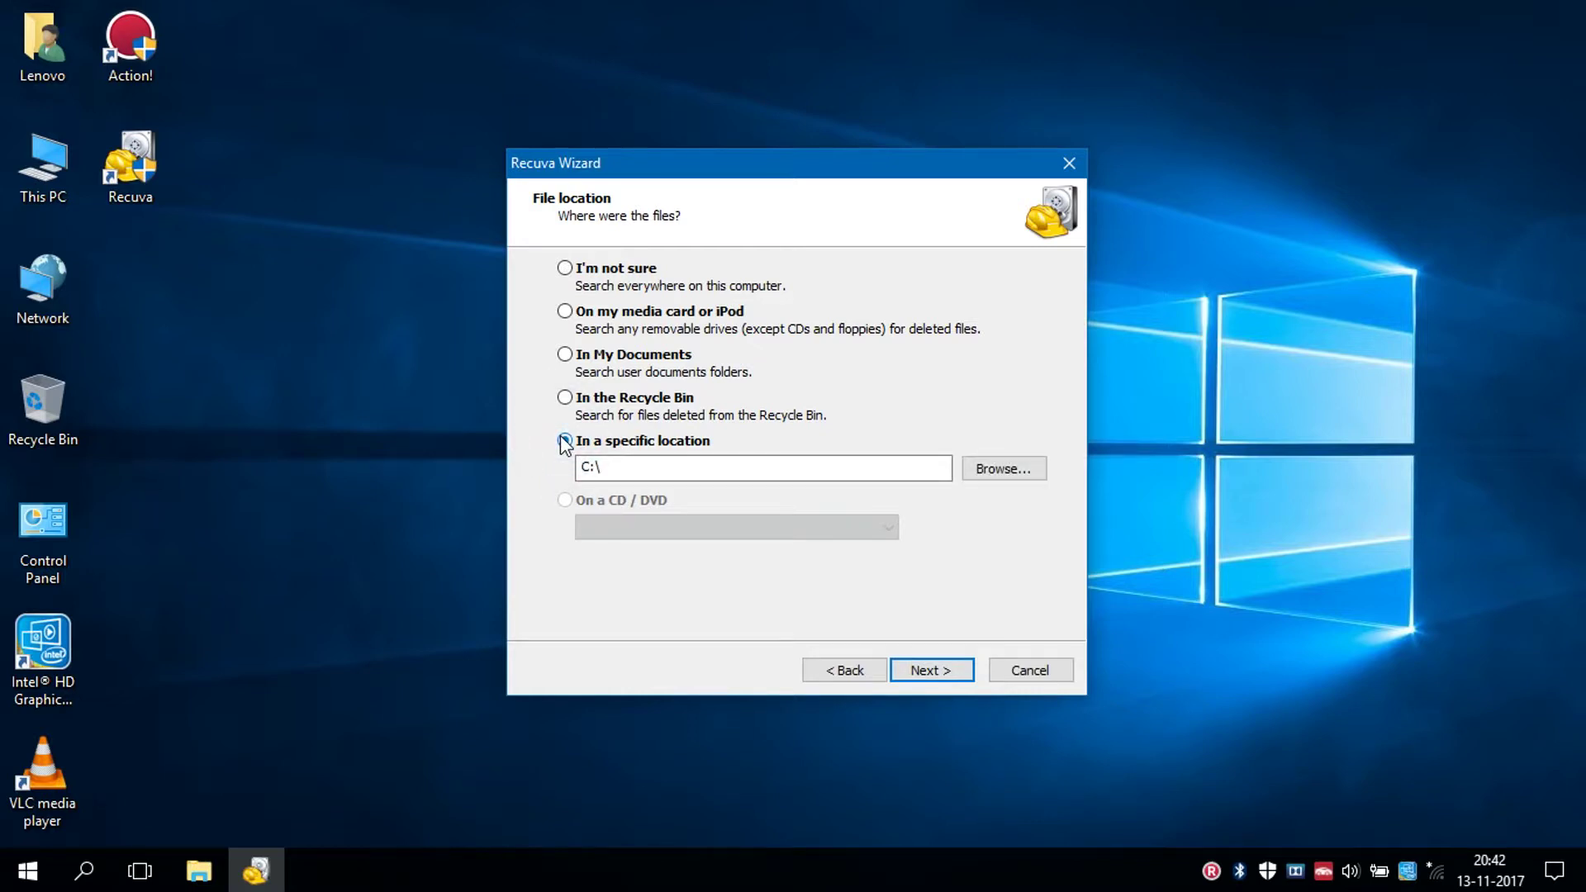
- Browse to SSD (E:) as the search location and advance to the final wizard page
left_click(984, 472)
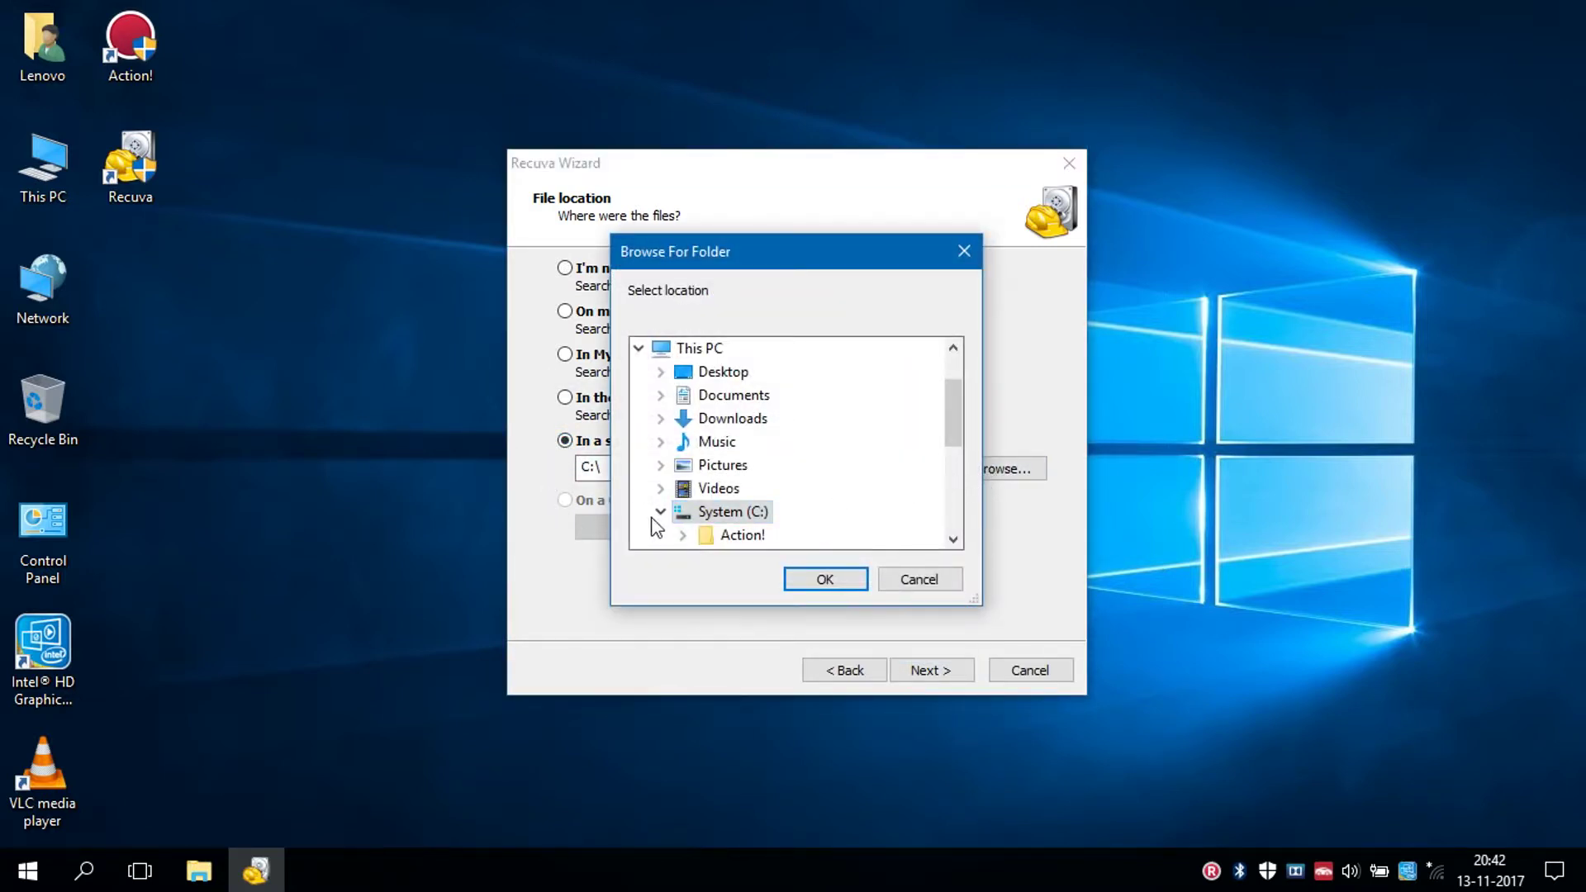
left_click(662, 511)
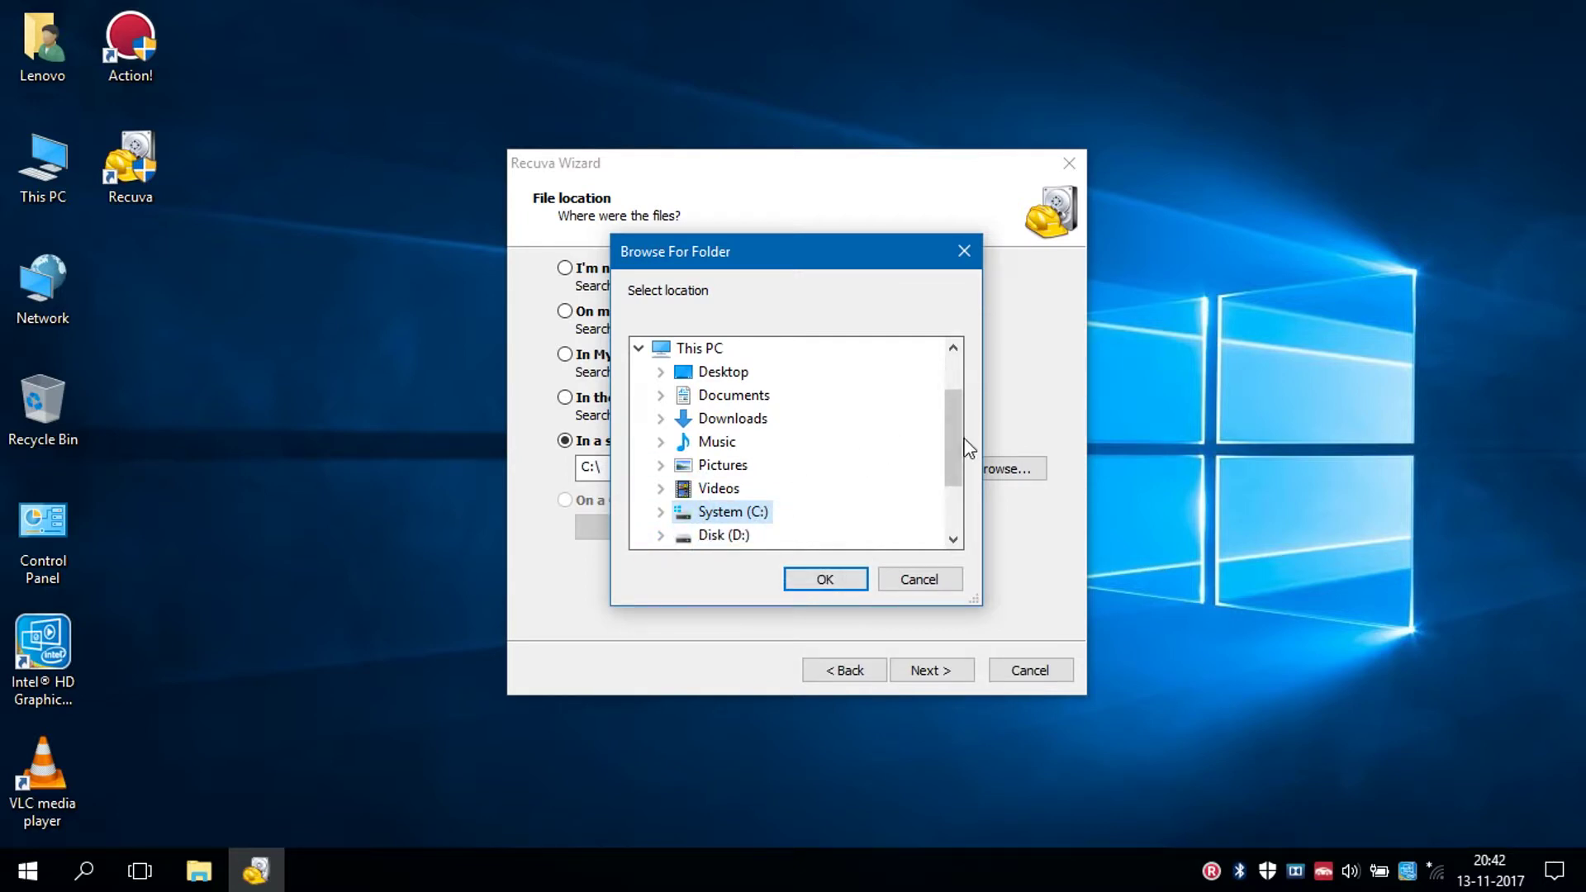
left_click_drag(952, 446, 953, 480)
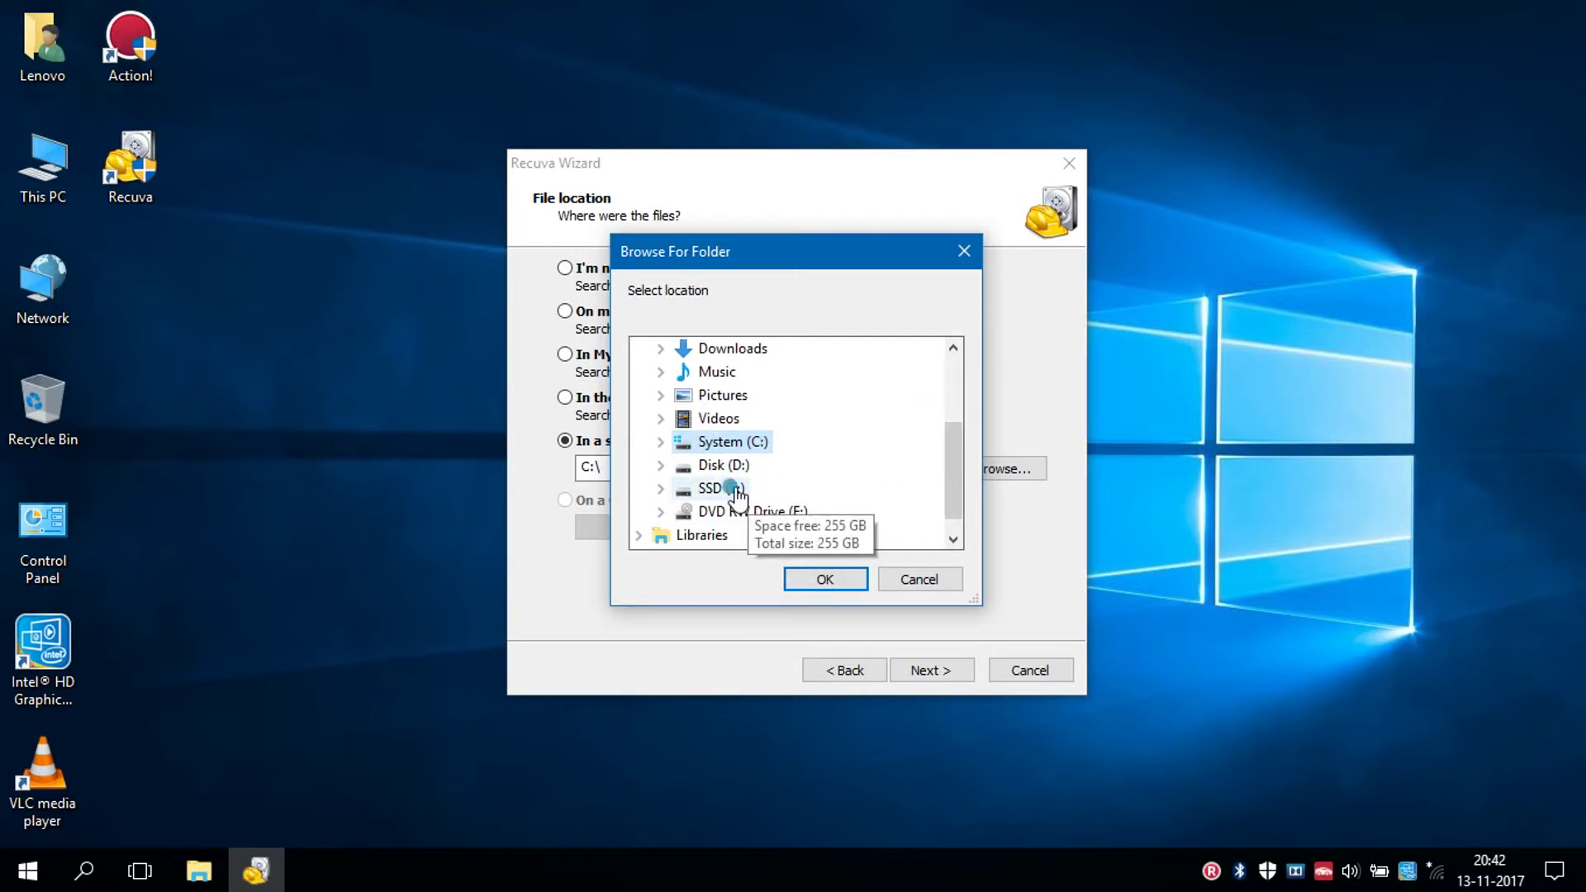
left_click(764, 492)
left_click(825, 578)
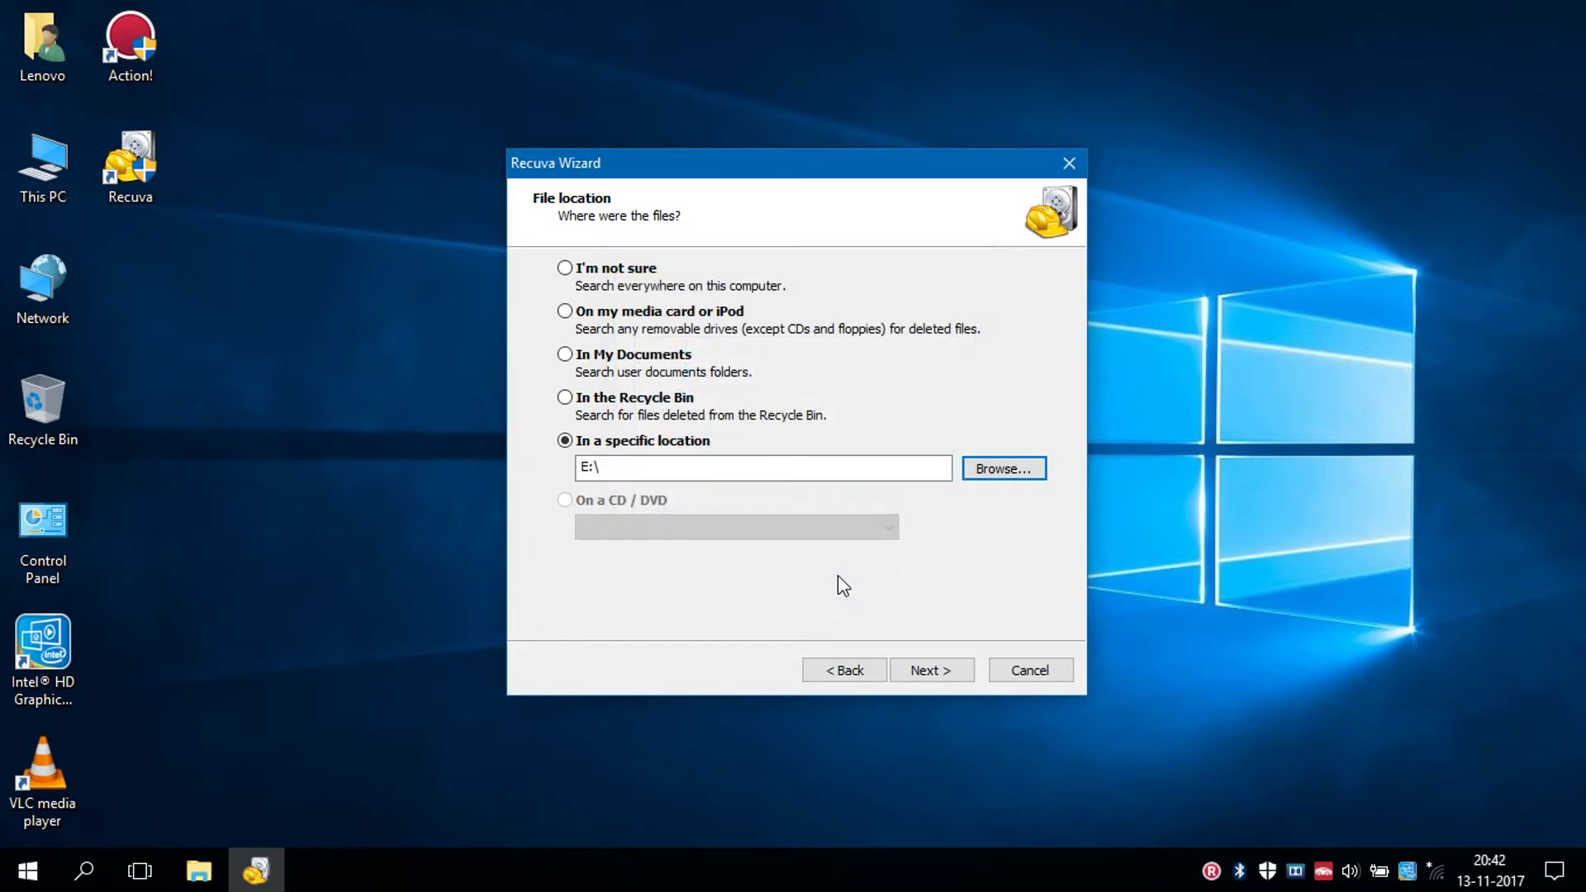
left_click(930, 670)
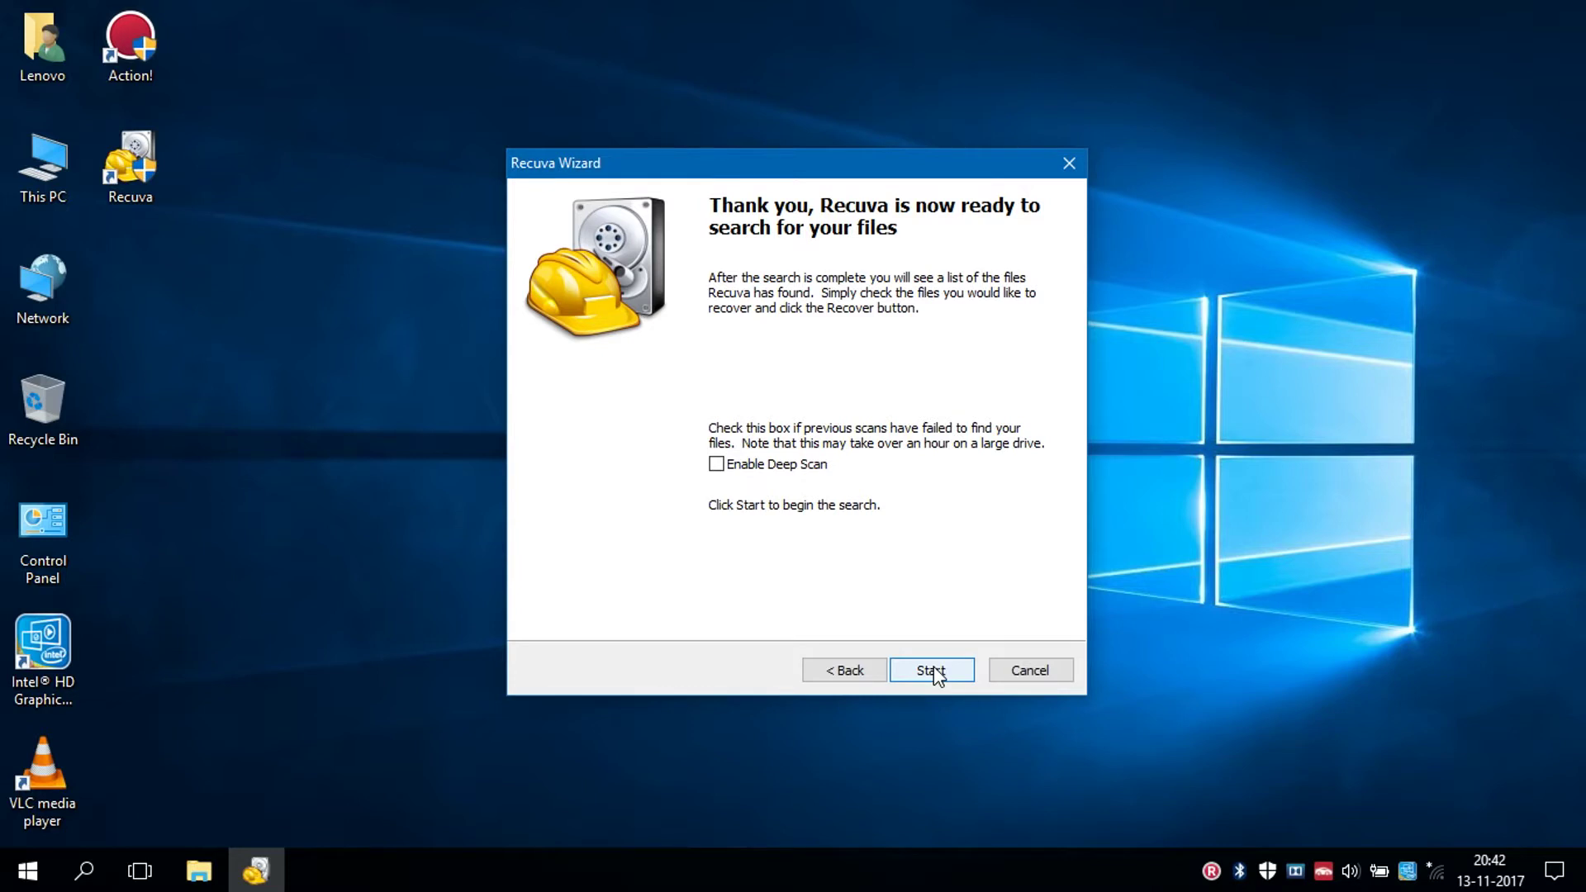
- Scan E:, tick all eight found files, and recover them into a new Desktop folder
left_click(930, 670)
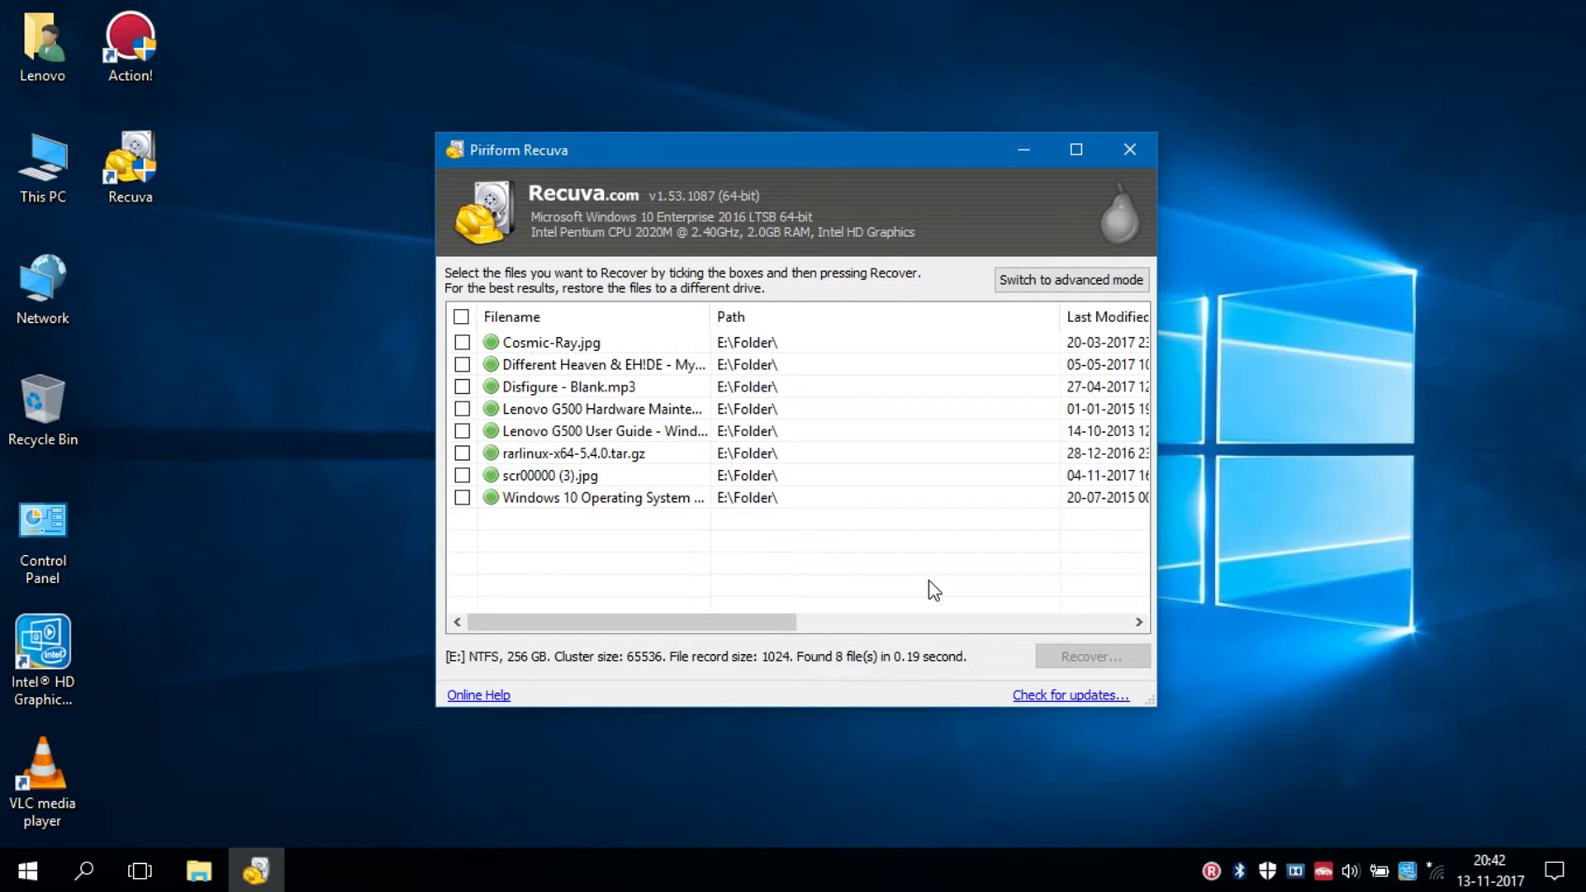
left_click(461, 317)
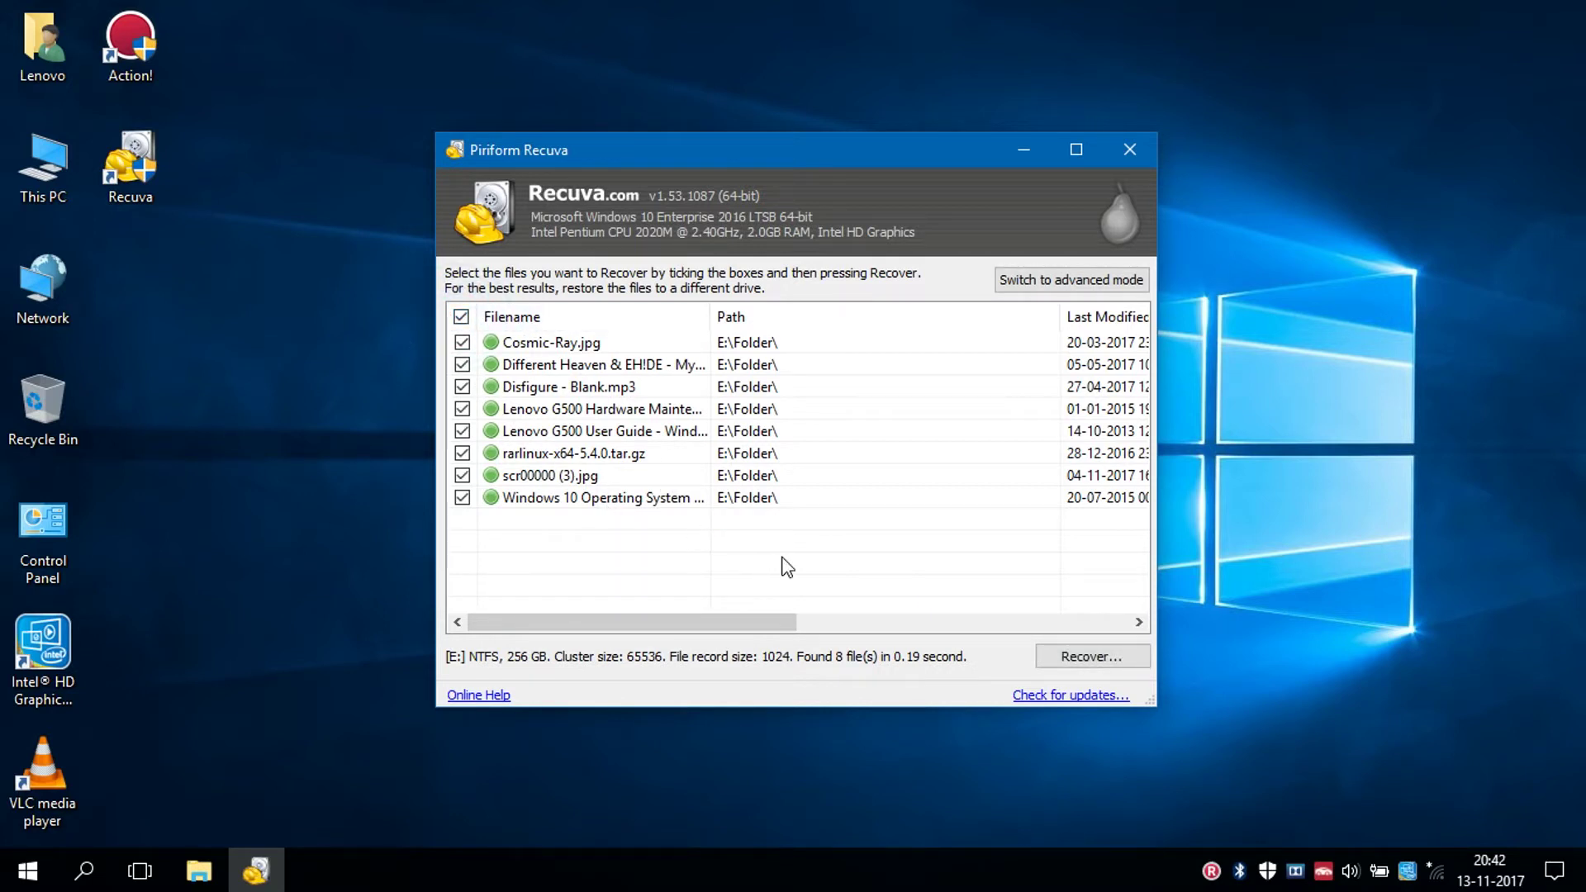
left_click(1098, 667)
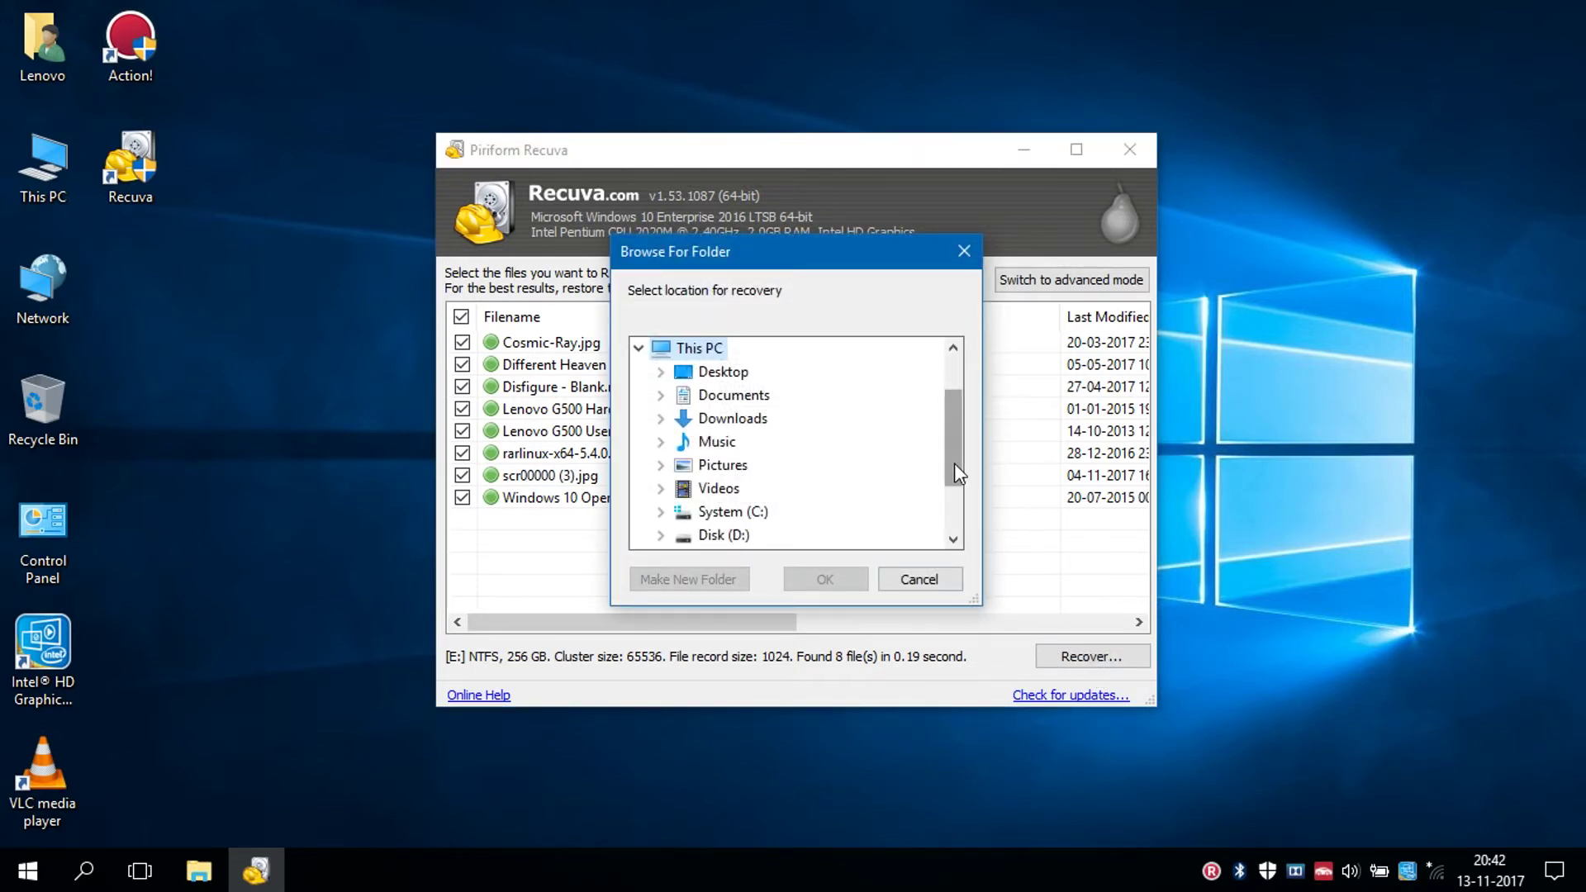
left_click(728, 371)
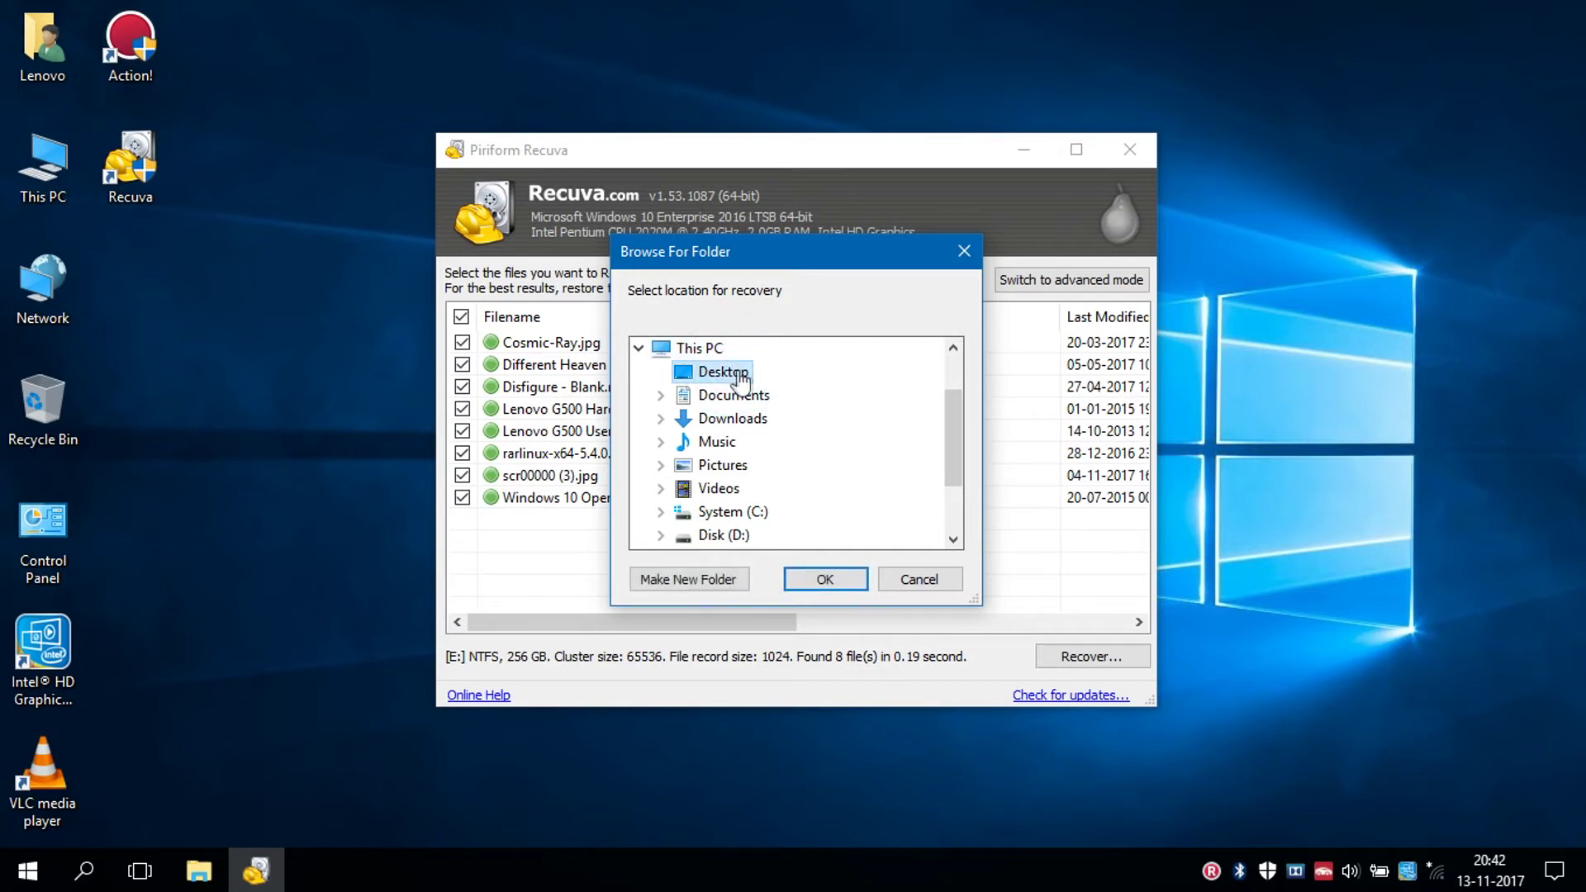
left_click(728, 582)
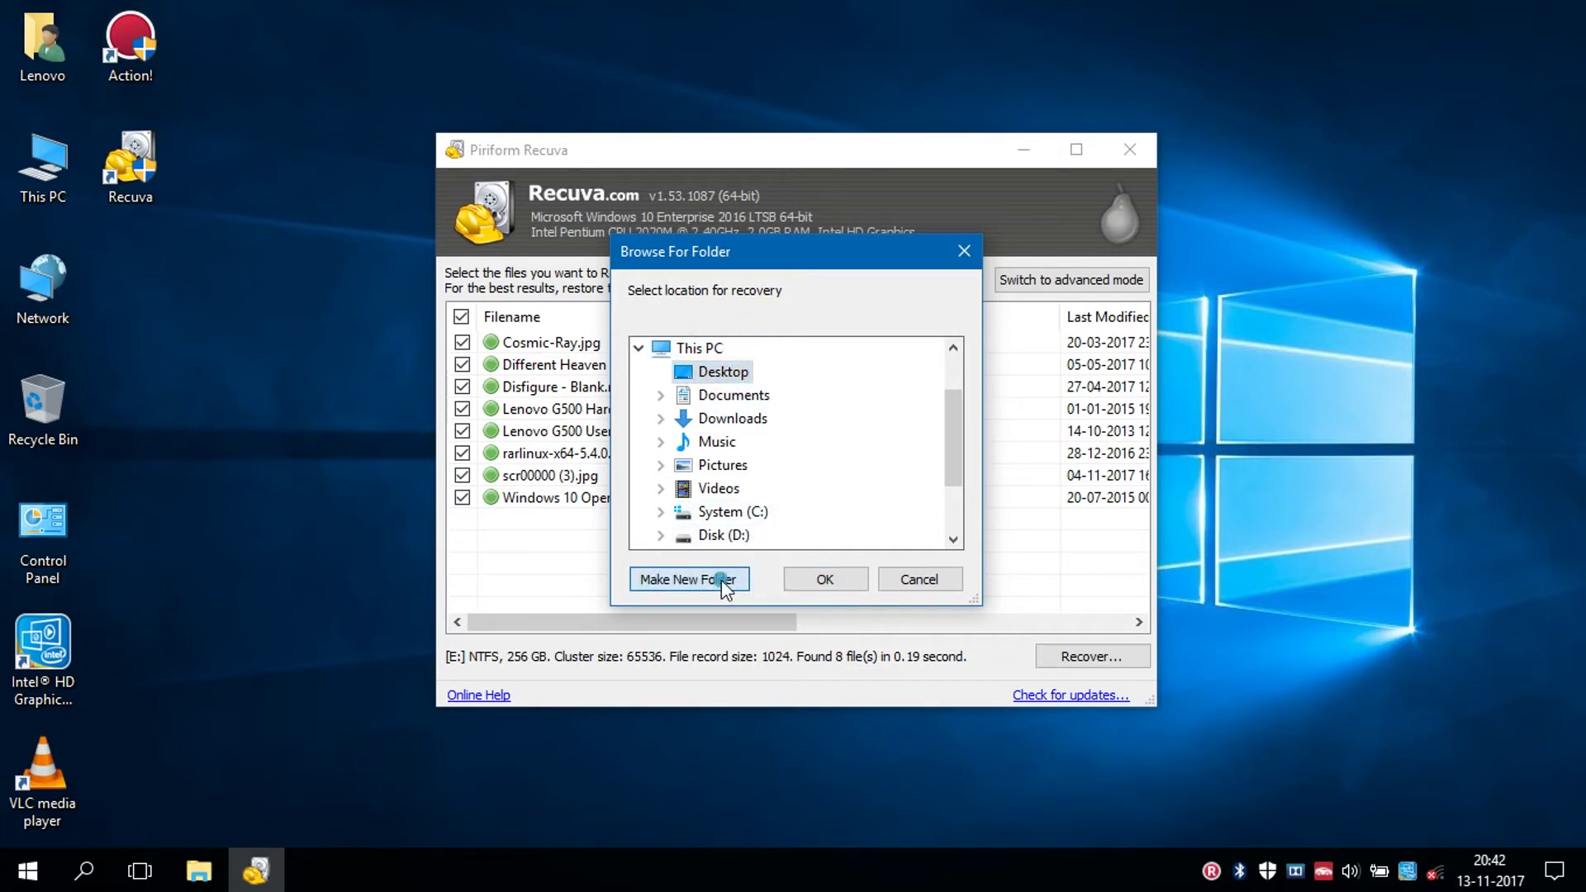
left_click(826, 581)
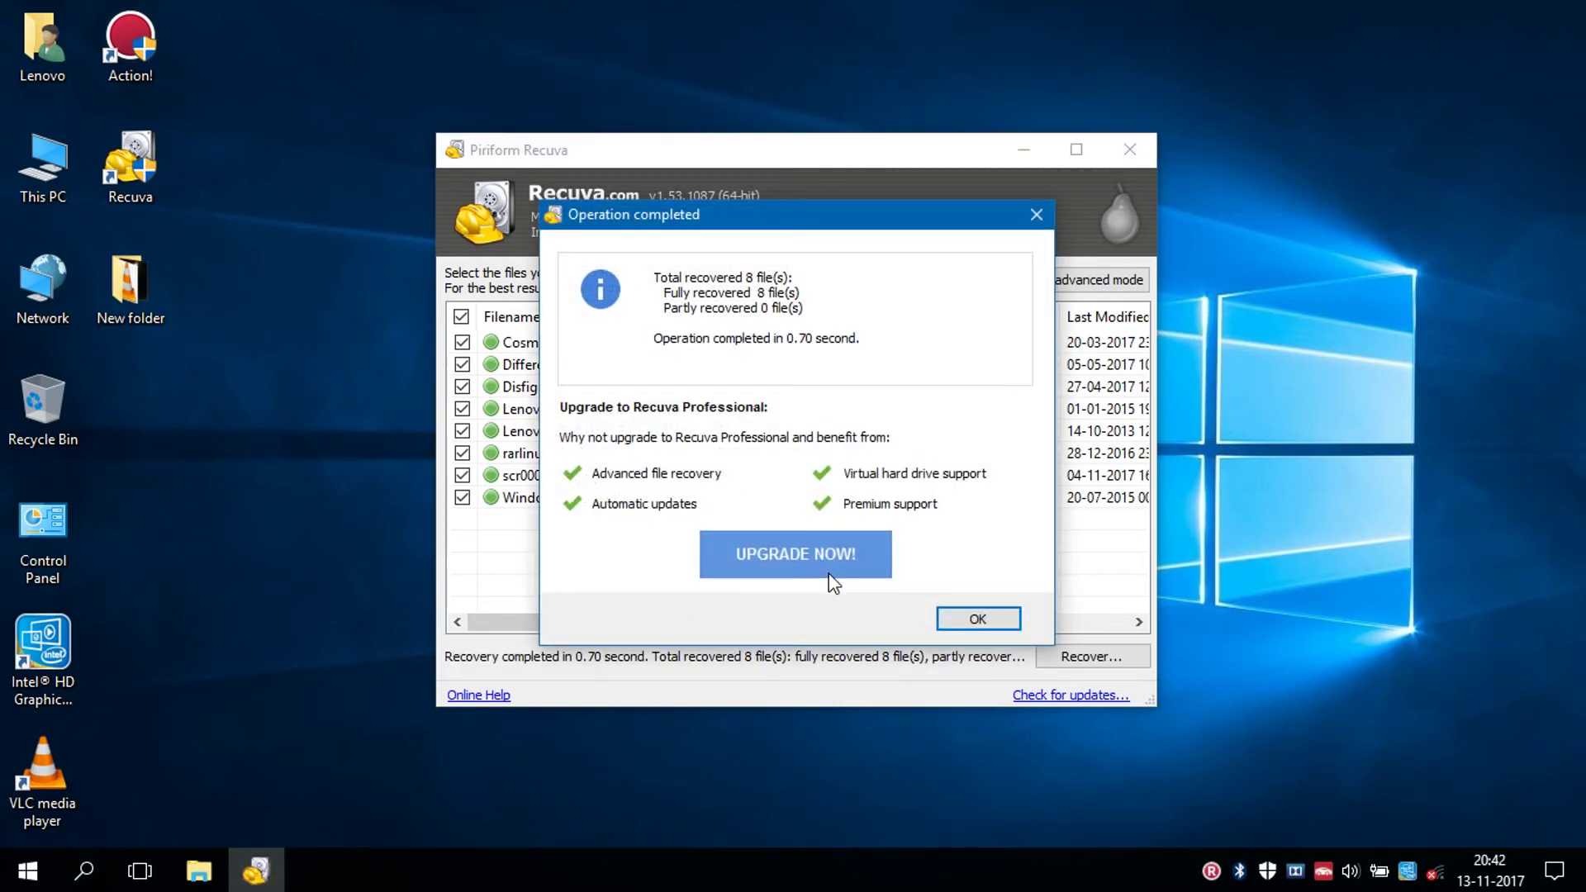
left_click(973, 617)
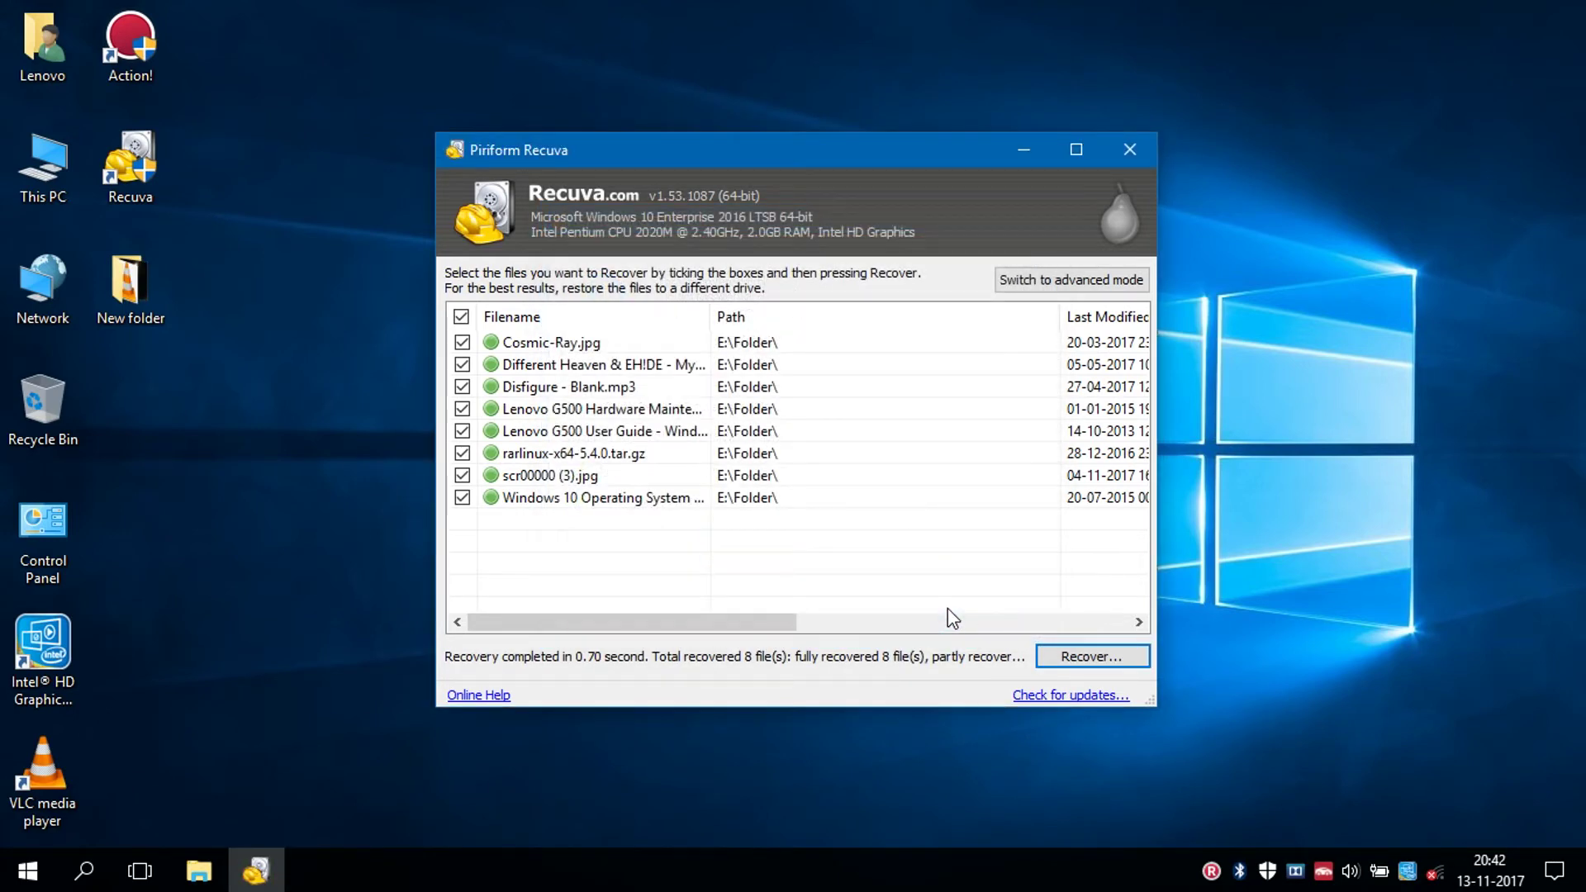
- Close Recuva, move New folder to mid-desktop, and check its eight recovered files with full names
left_click(1149, 143)
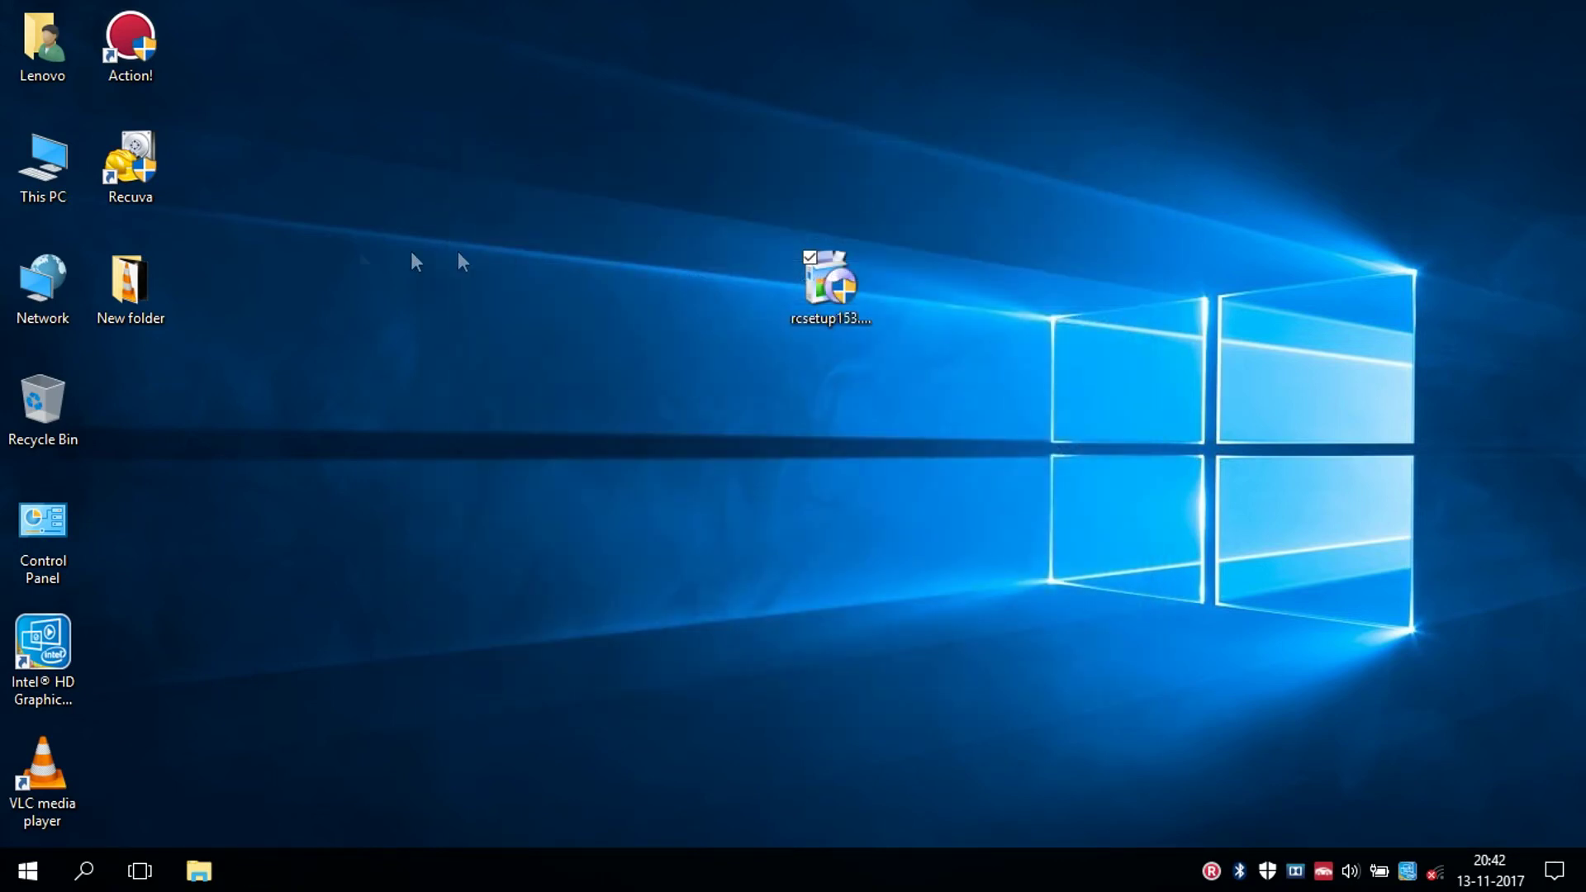
left_click_drag(170, 274, 635, 283)
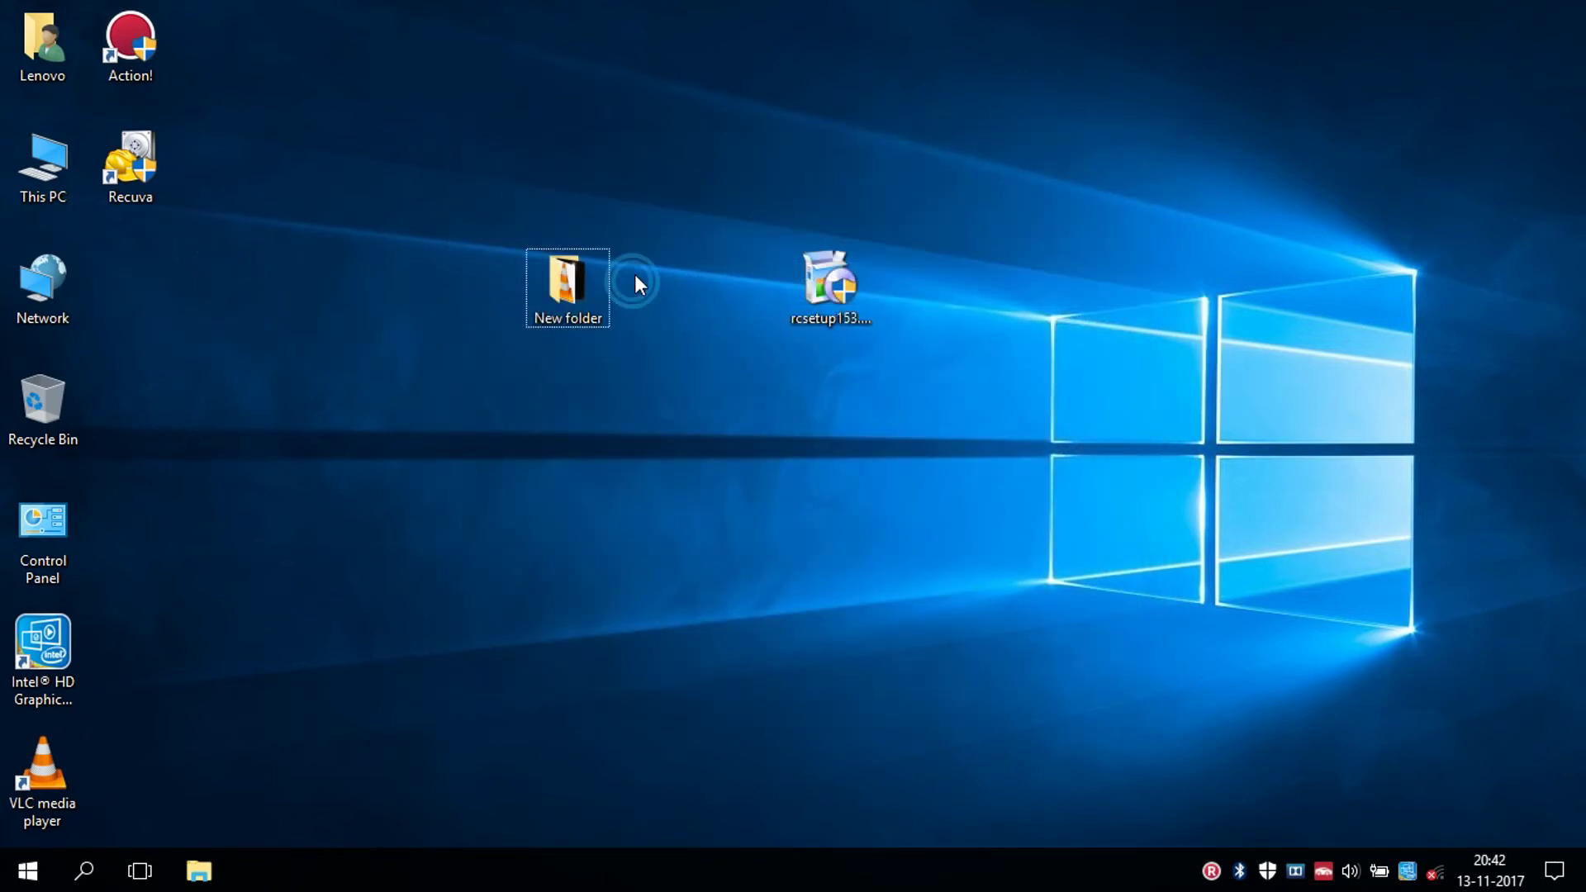
double_click(567, 292)
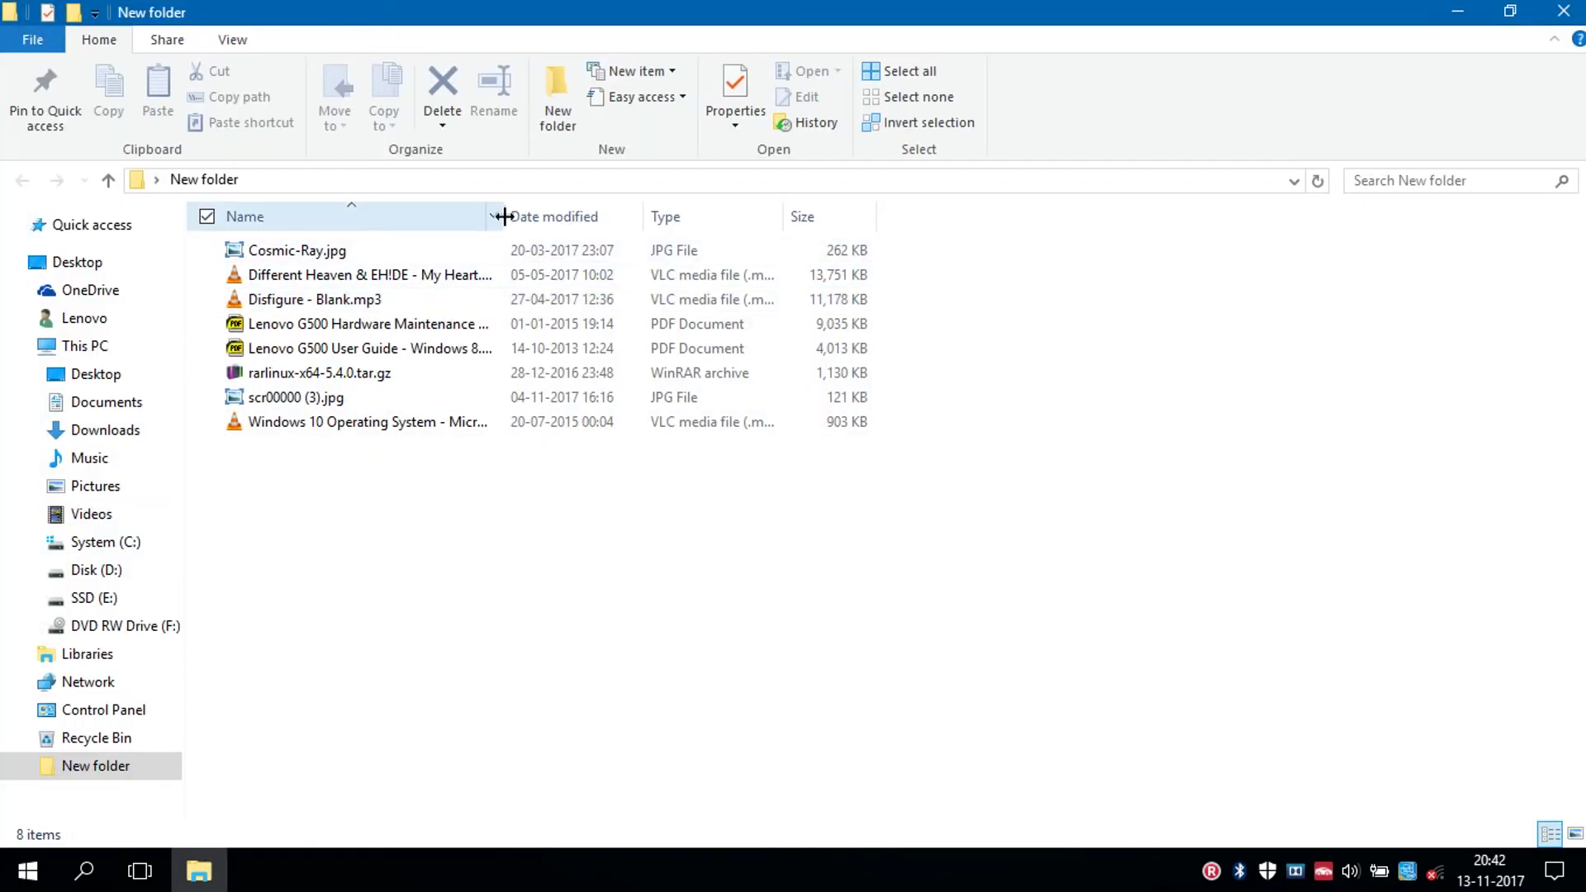
left_click_drag(504, 217, 654, 223)
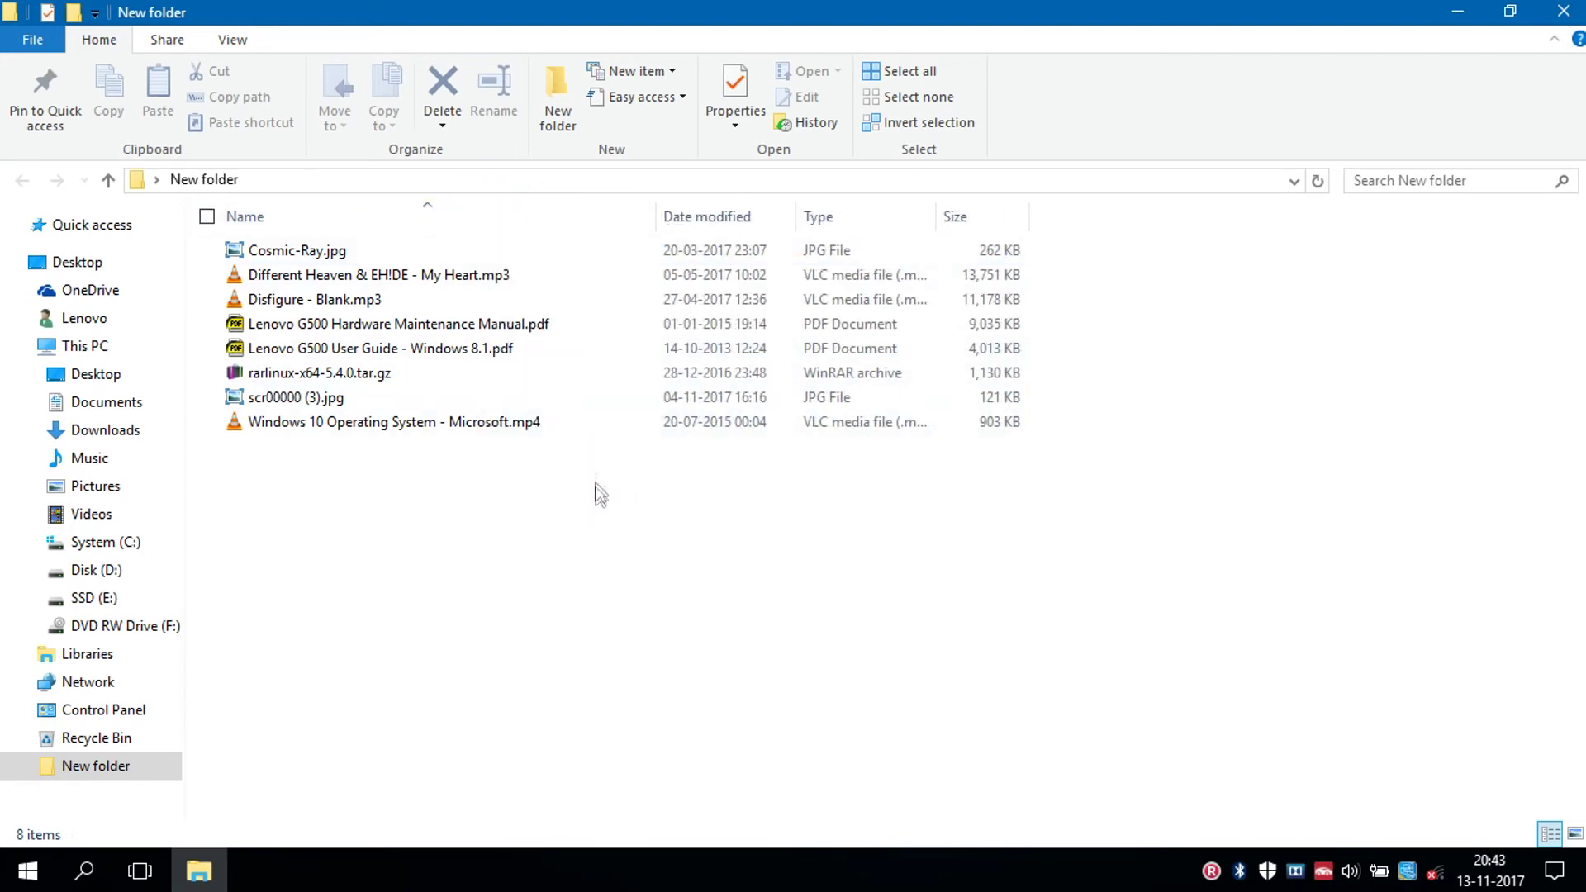
left_click(1564, 11)
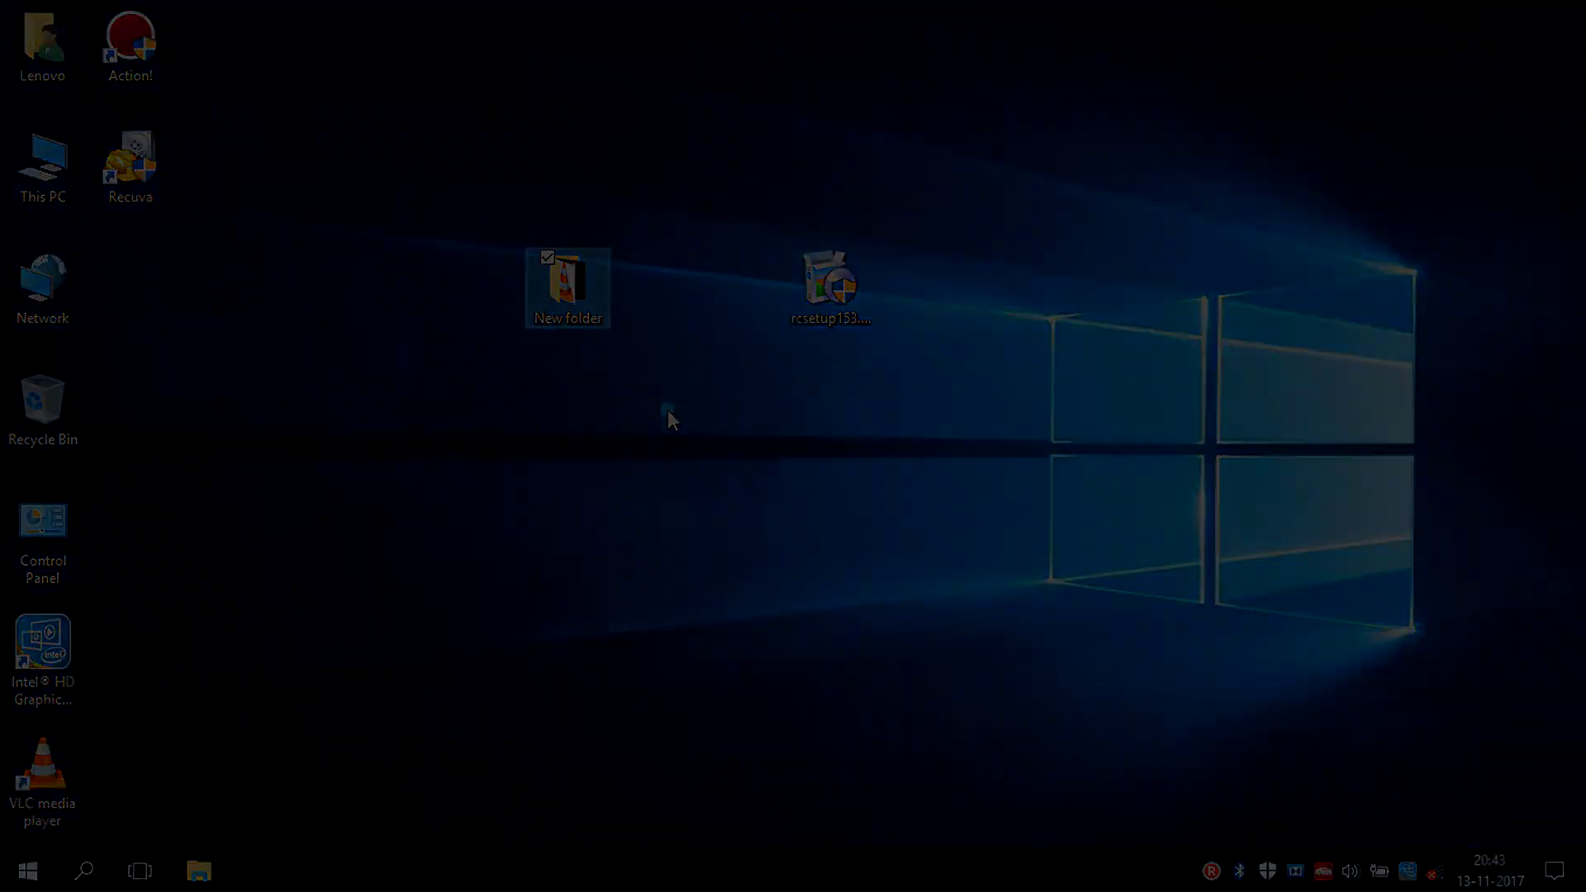